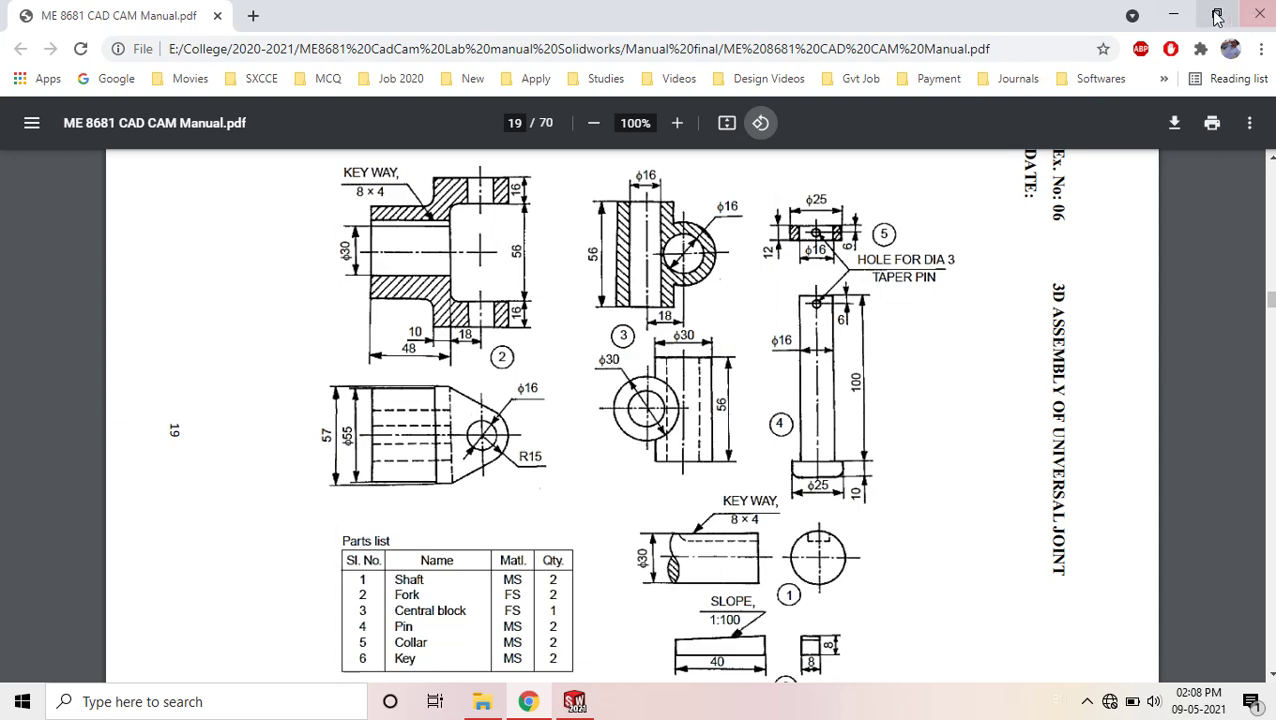
# Minimize the Chrome PDF manual with the universal-joint drawing to reveal the SOLIDWORKS Welcome screen.
pyautogui.click(1174, 16)
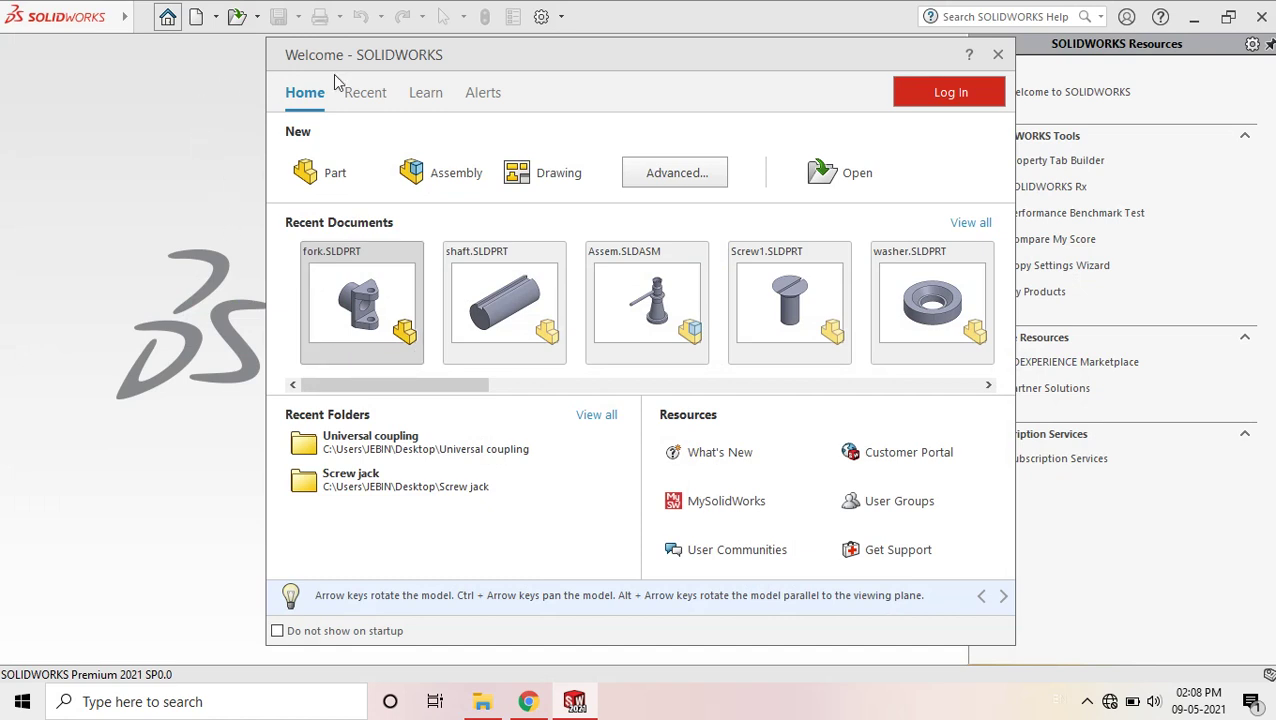
# Create a new part and start a sketch on the Front Plane.
pyautogui.click(347, 174)
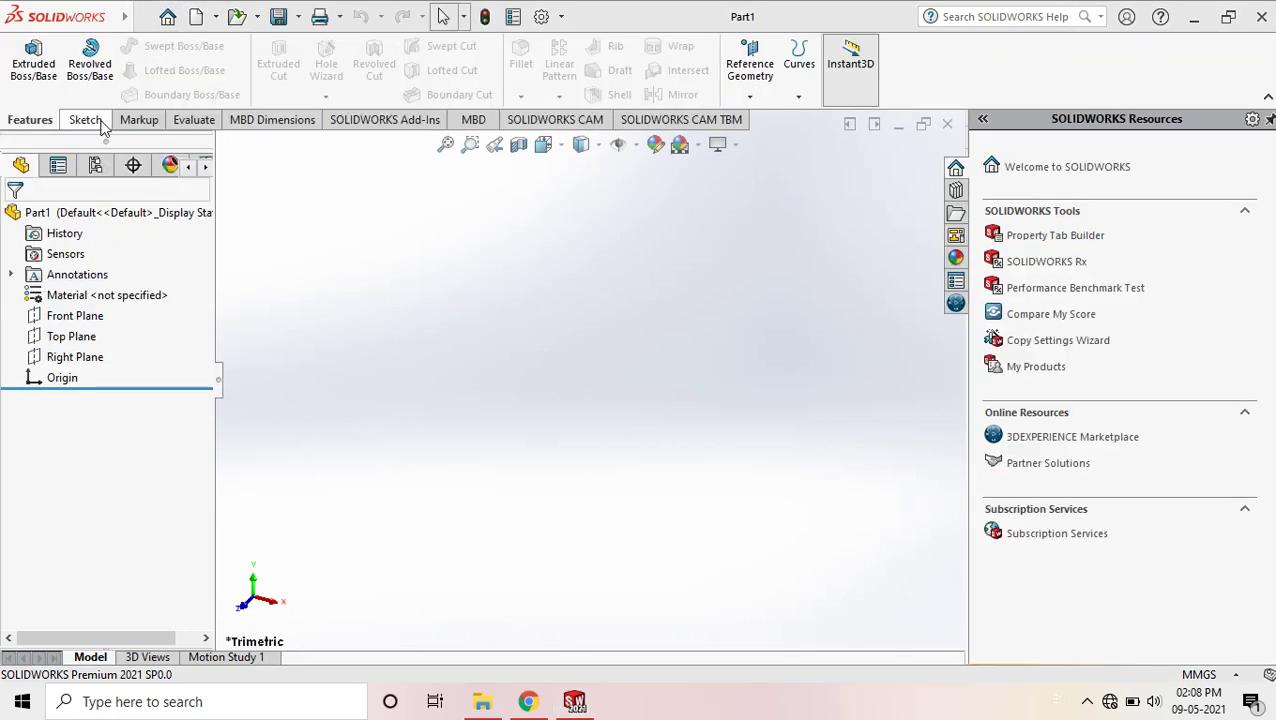
pyautogui.click(88, 122)
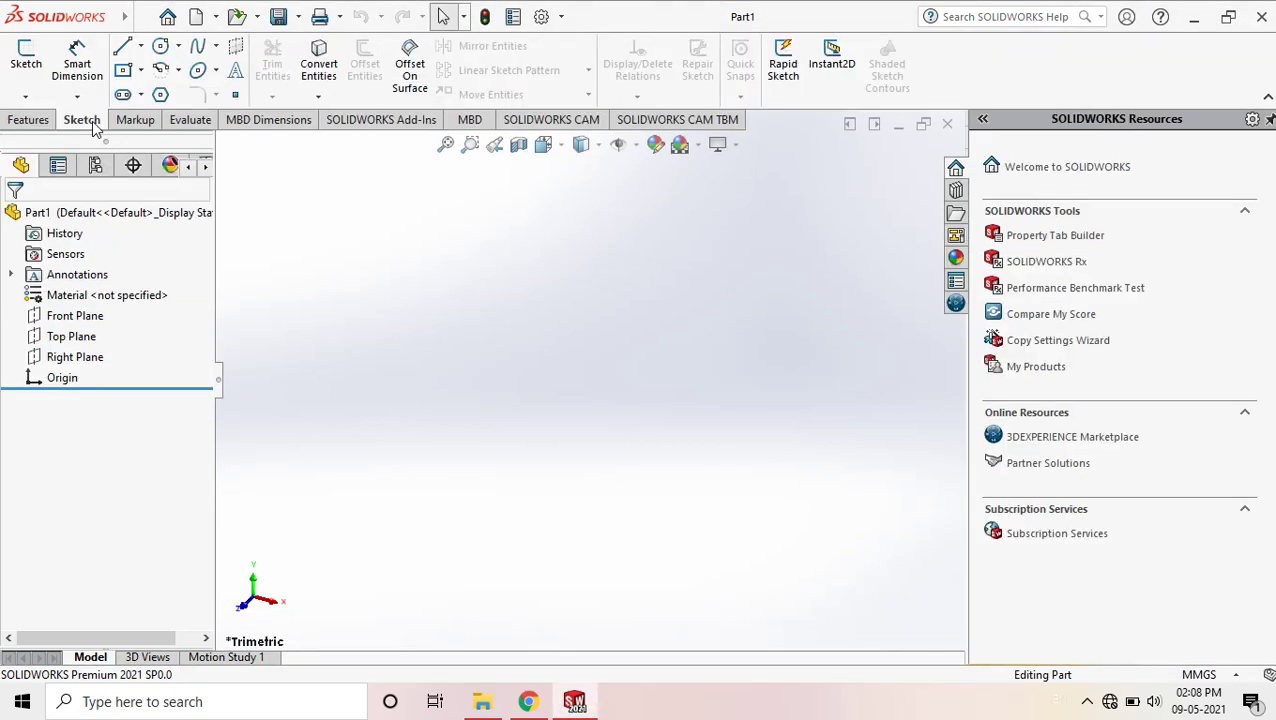
pyautogui.click(26, 58)
pyautogui.click(455, 232)
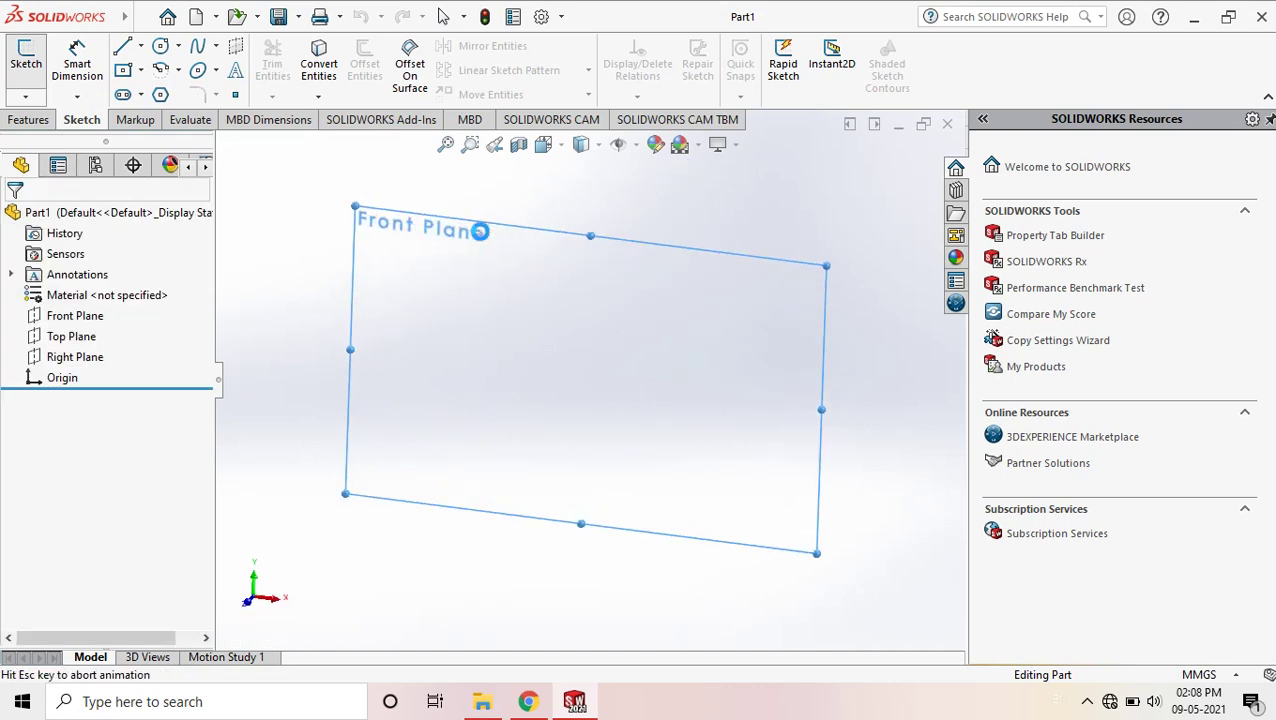
# Draw a circle centred on the origin with radius 15 and exit the sketch.
pyautogui.click(160, 46)
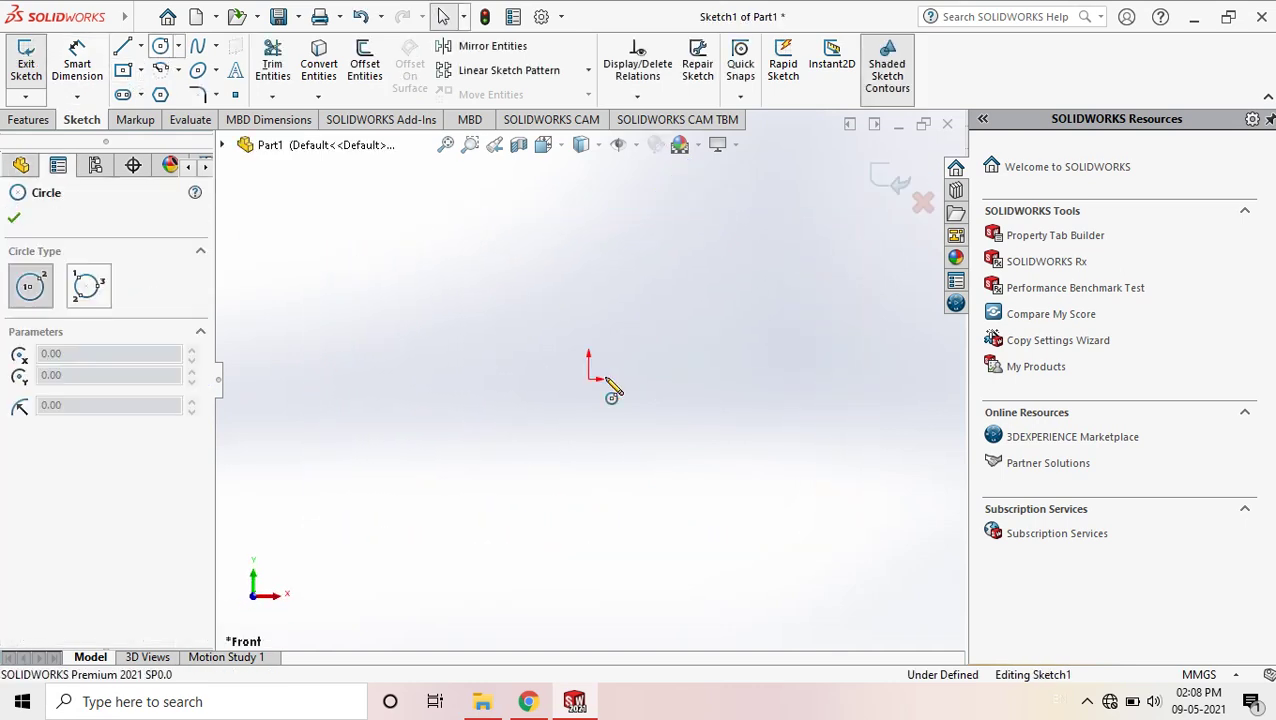
pyautogui.click(590, 381)
pyautogui.click(628, 334)
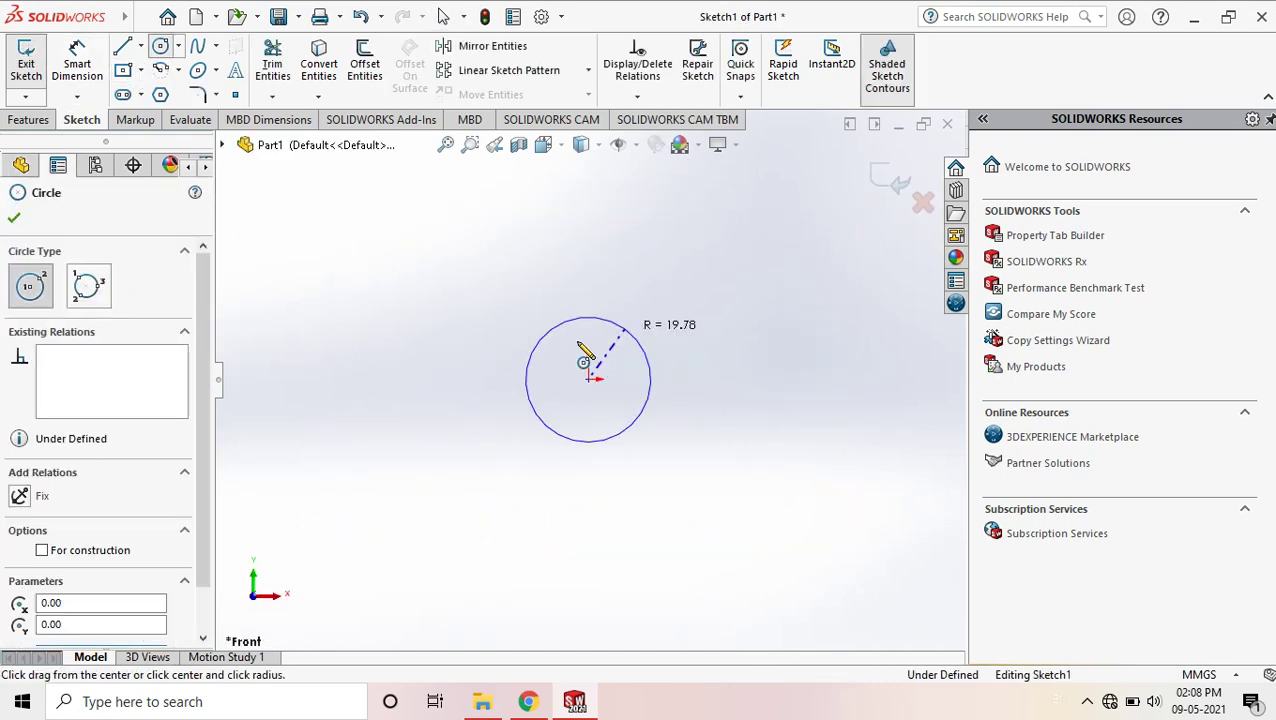
pyautogui.scroll(-1, 12, 538)
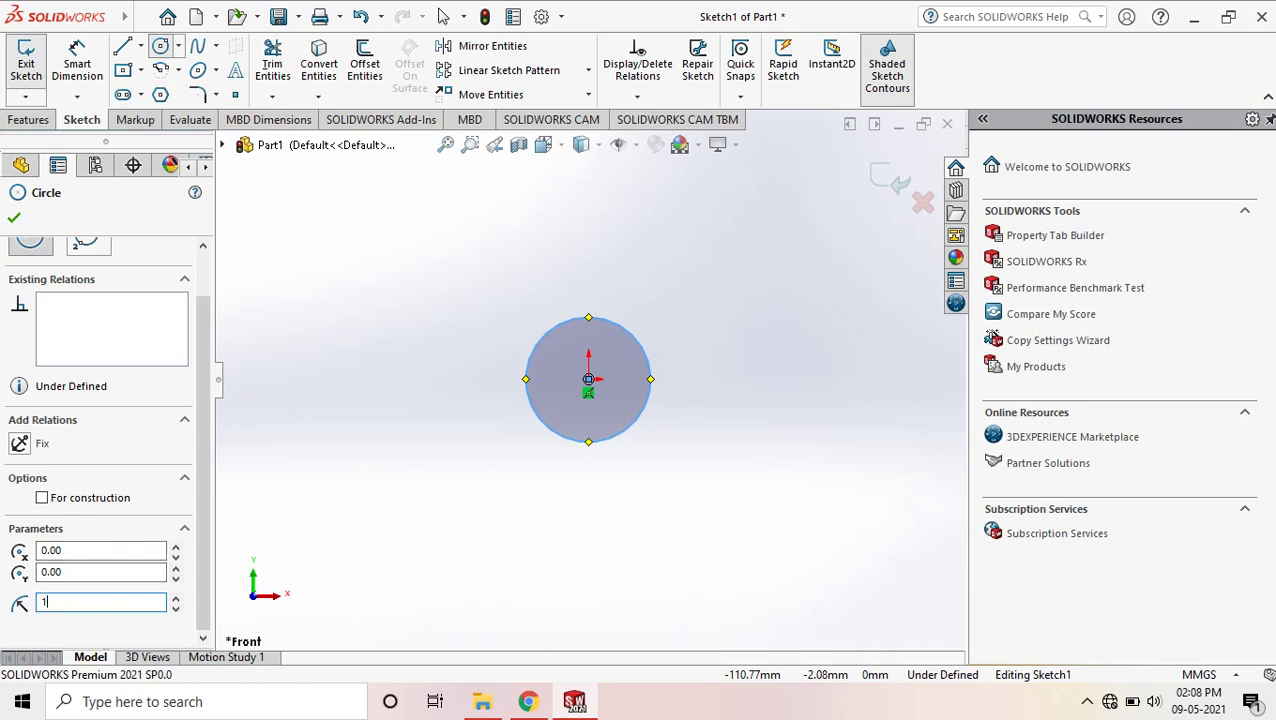
pyautogui.write('15')
pyautogui.press('Return')
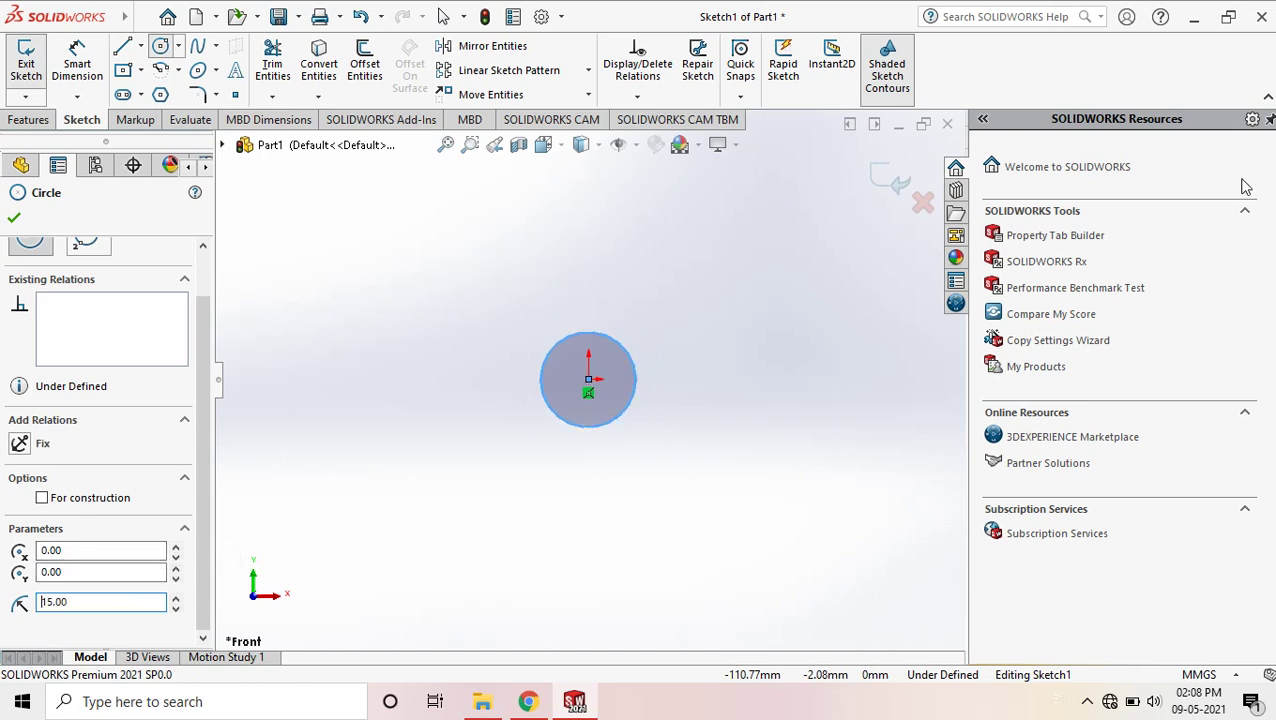
pyautogui.click(893, 180)
pyautogui.click(893, 180)
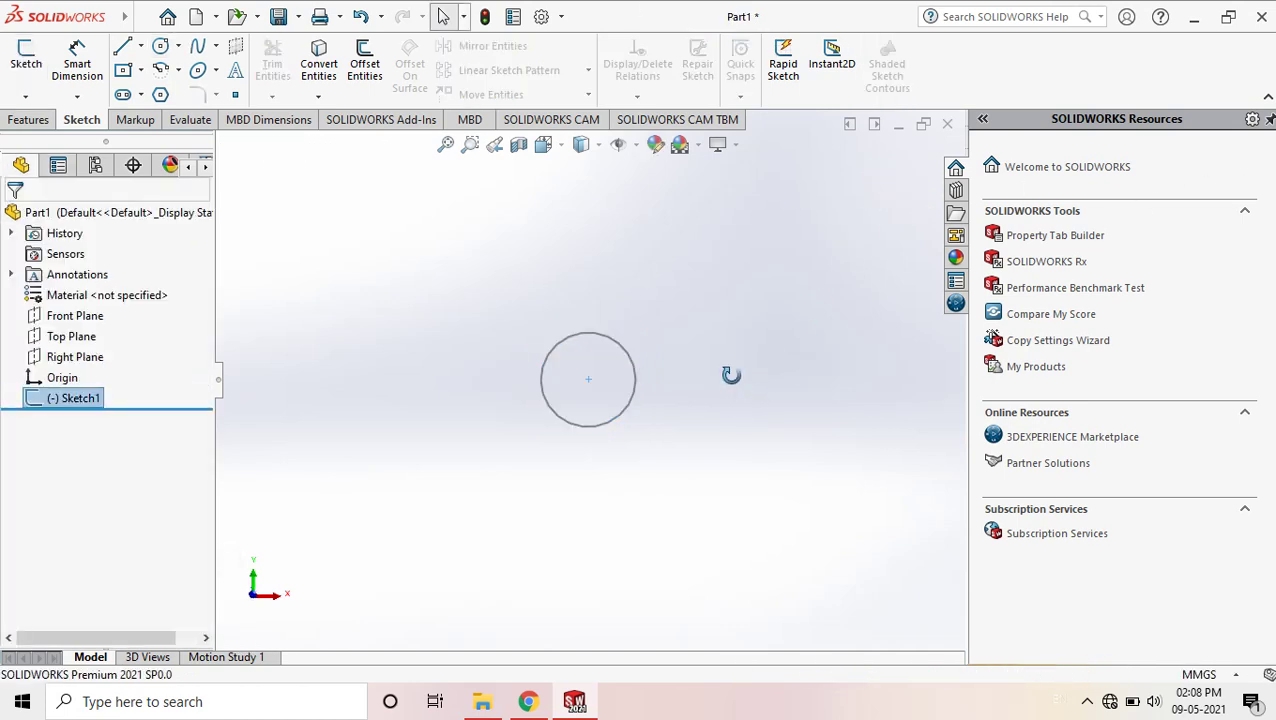
# Extrude the circle Mid Plane to 56 mm, then switch back to the PDF manual.
pyautogui.click(28, 119)
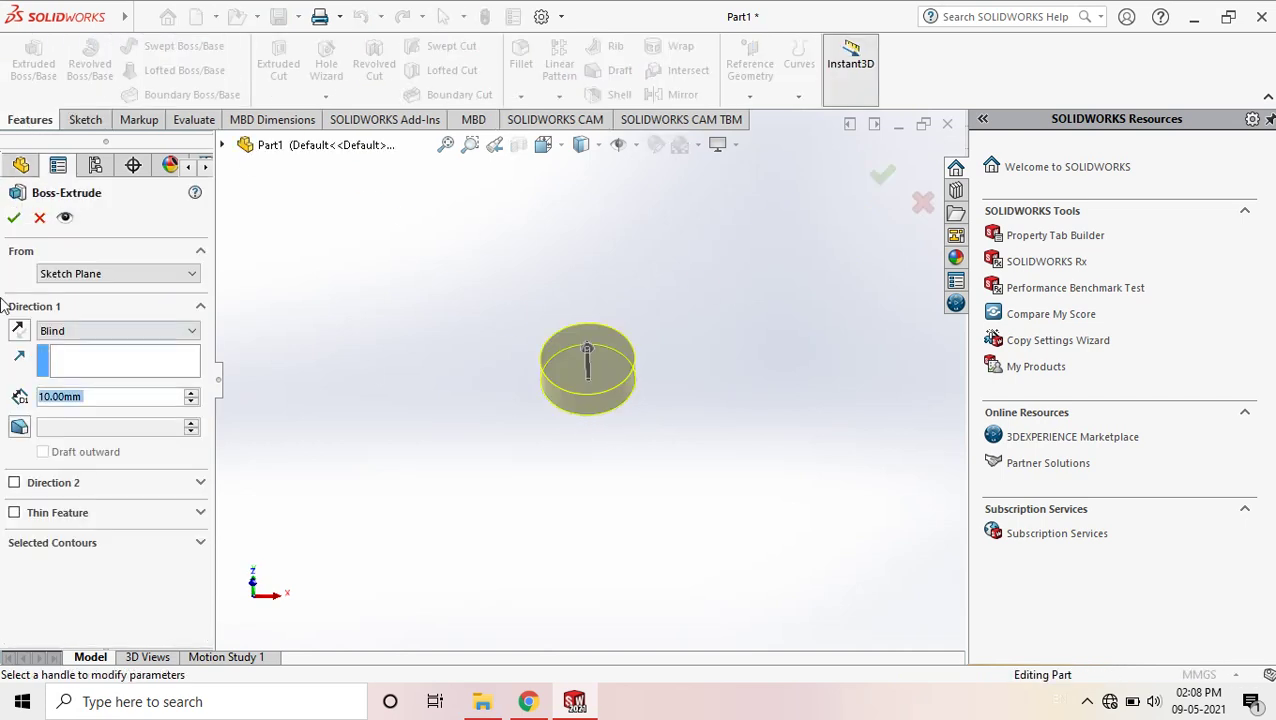
pyautogui.click(102, 332)
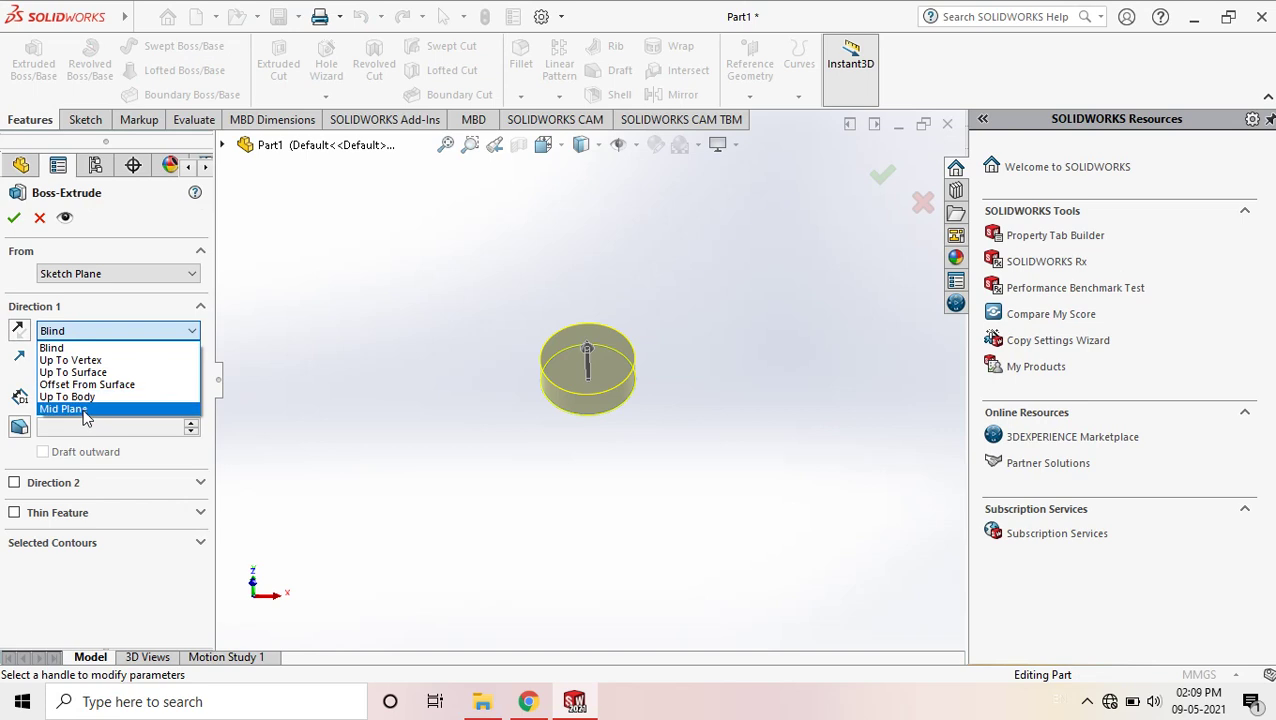
pyautogui.click(87, 409)
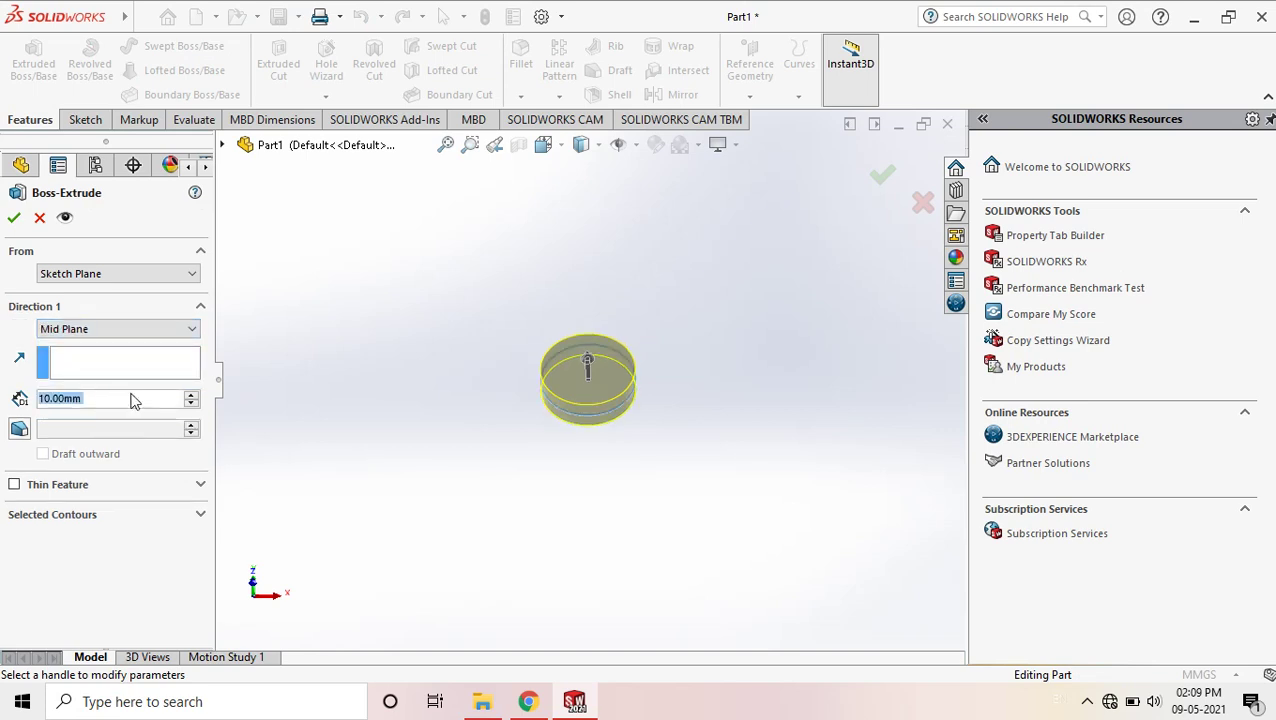
pyautogui.write('56')
pyautogui.press('Return')
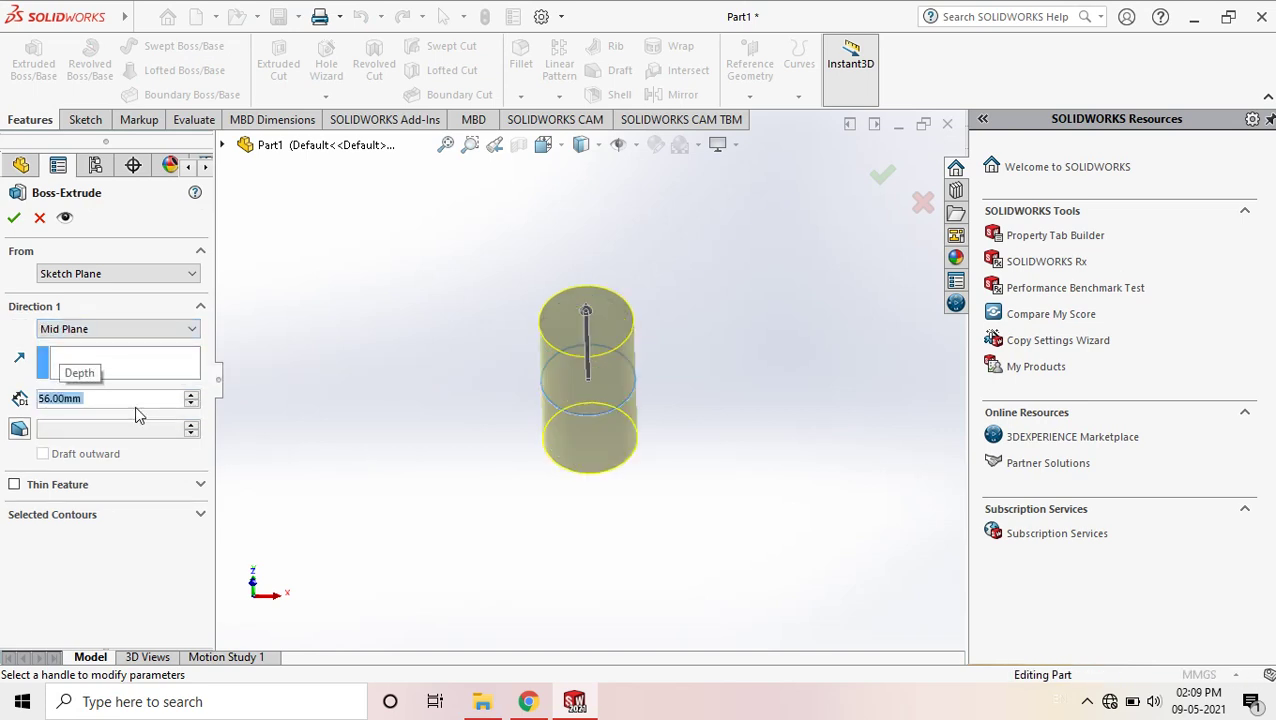
pyautogui.click(880, 171)
pyautogui.hotkey('alt', 'Tab')
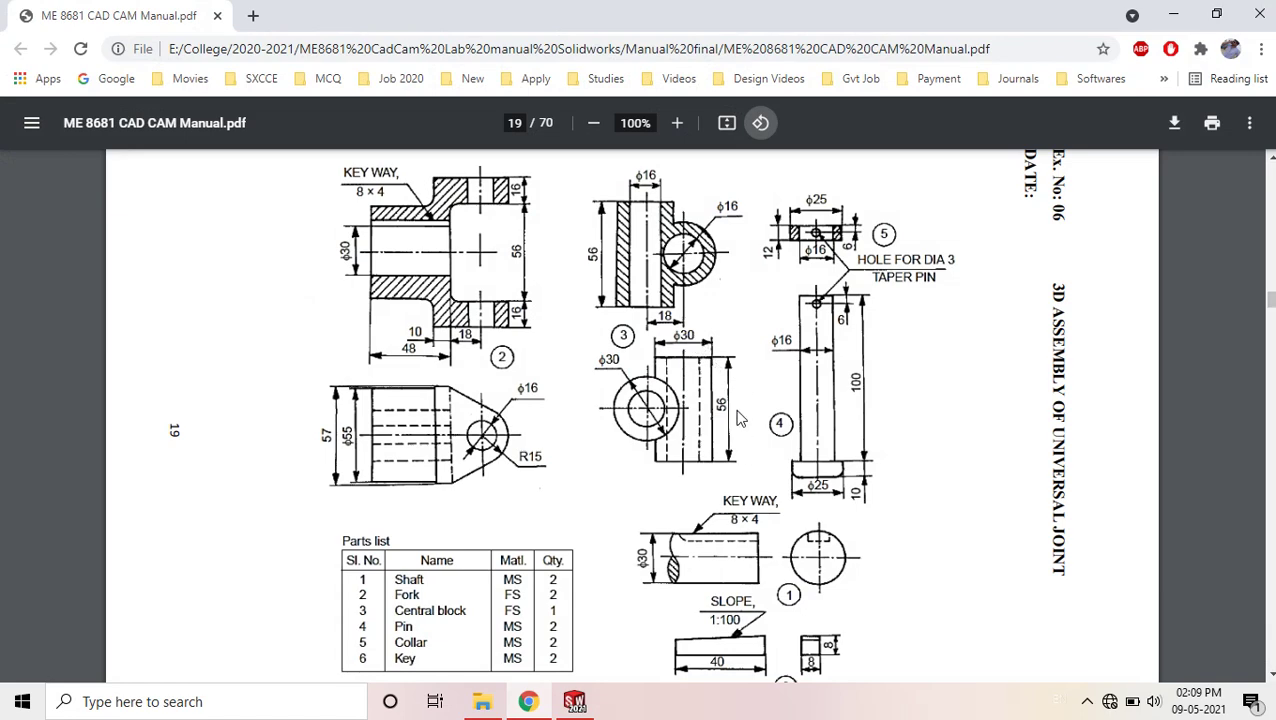
# Back in SOLIDWORKS, open a sketch on the Top Plane viewed Normal To, ready for a circle.
pyautogui.click(1183, 10)
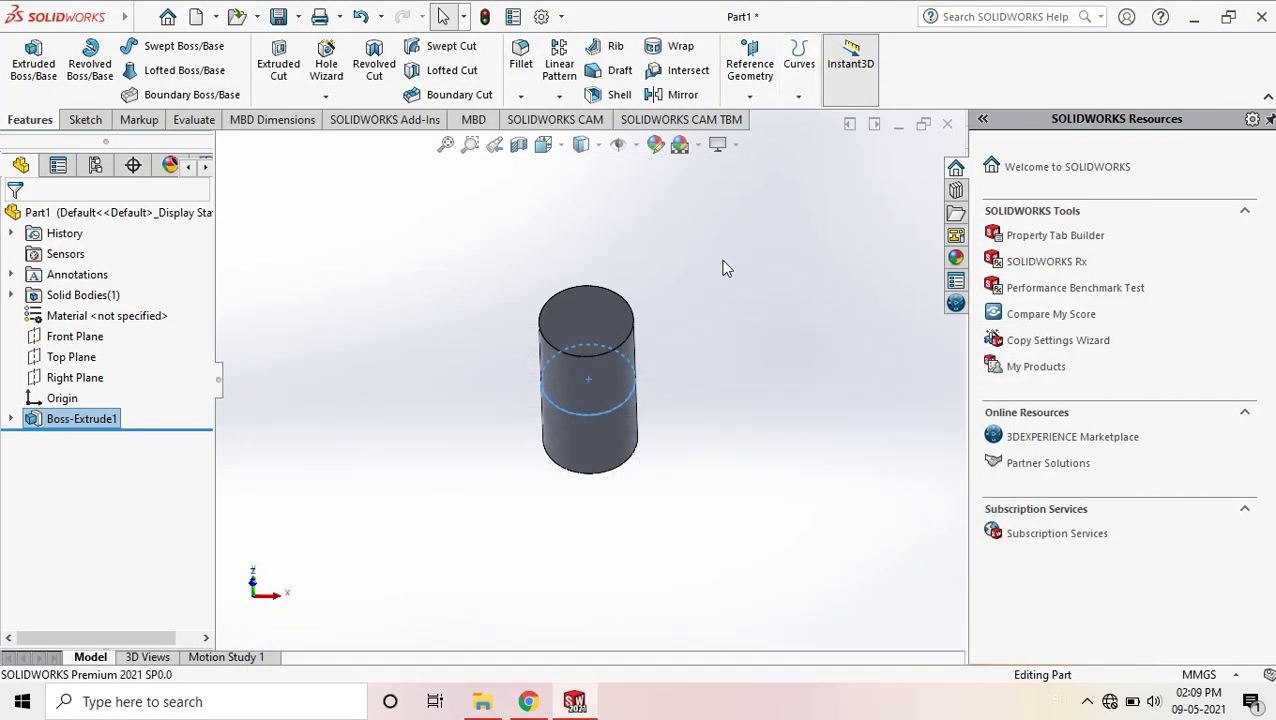
pyautogui.moveTo(672, 239); pyautogui.dragTo(674, 192, button='middle')
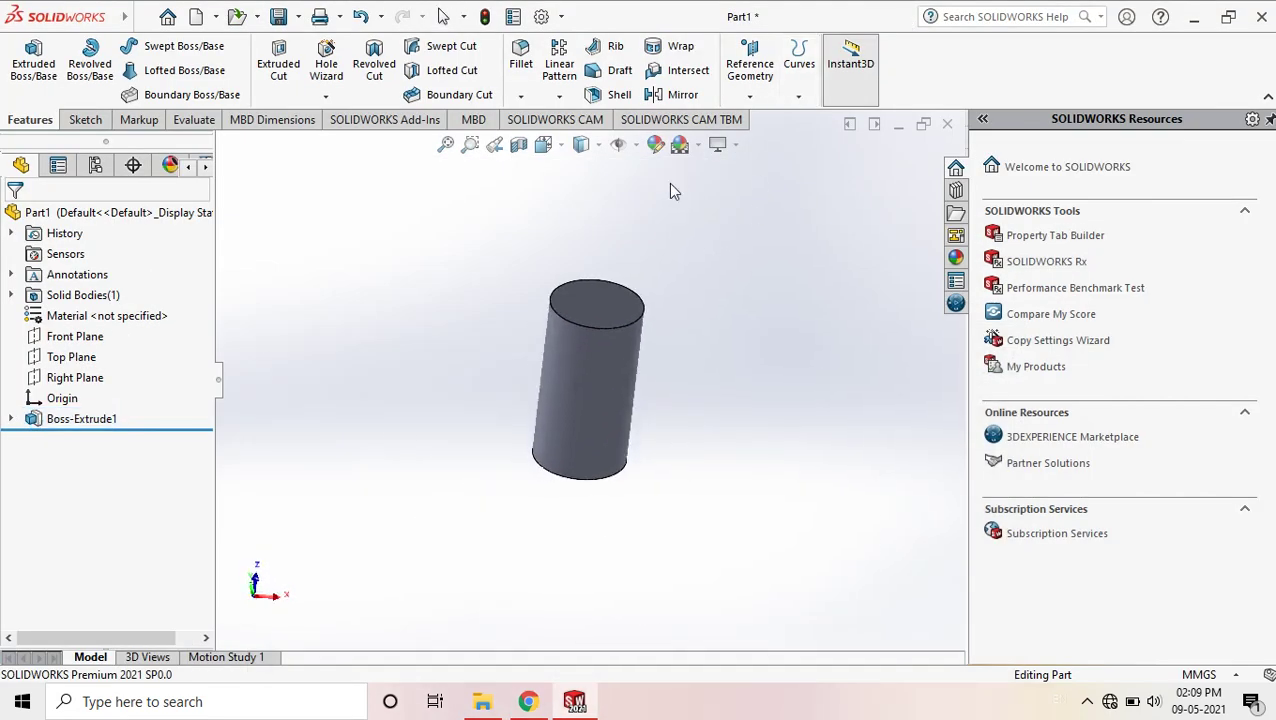
pyautogui.click(76, 360)
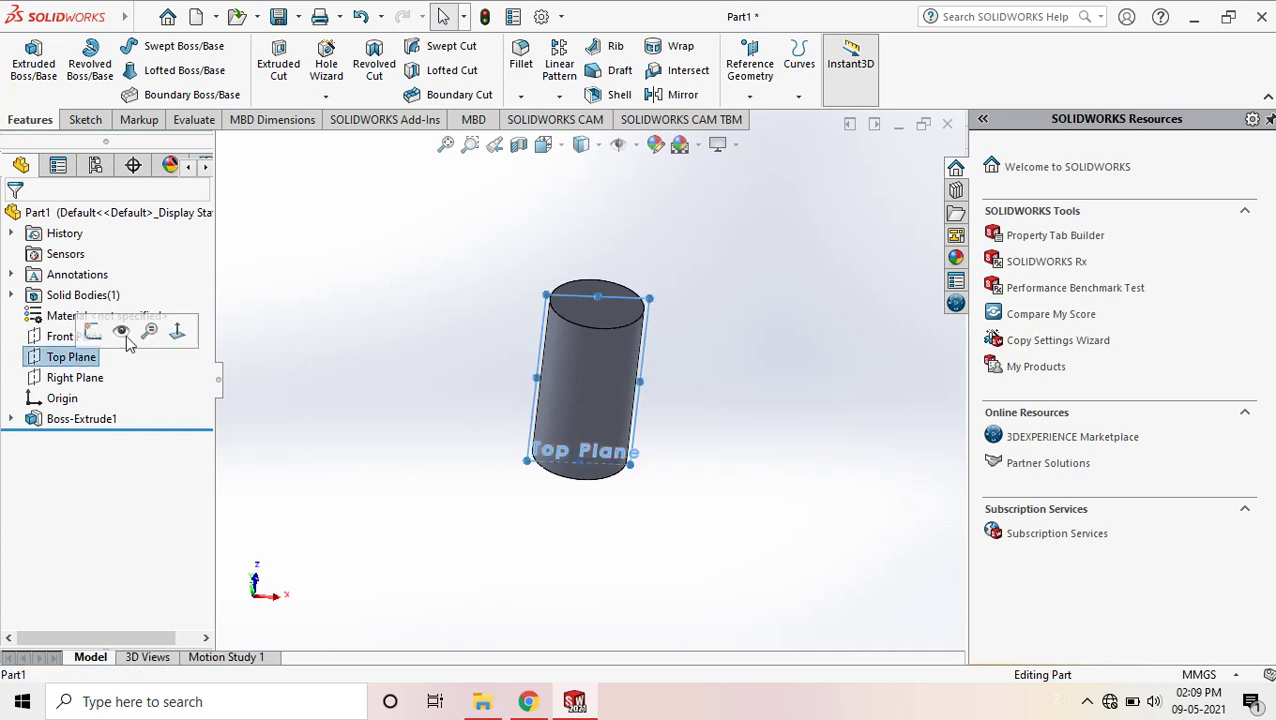
pyautogui.click(85, 120)
pyautogui.click(26, 63)
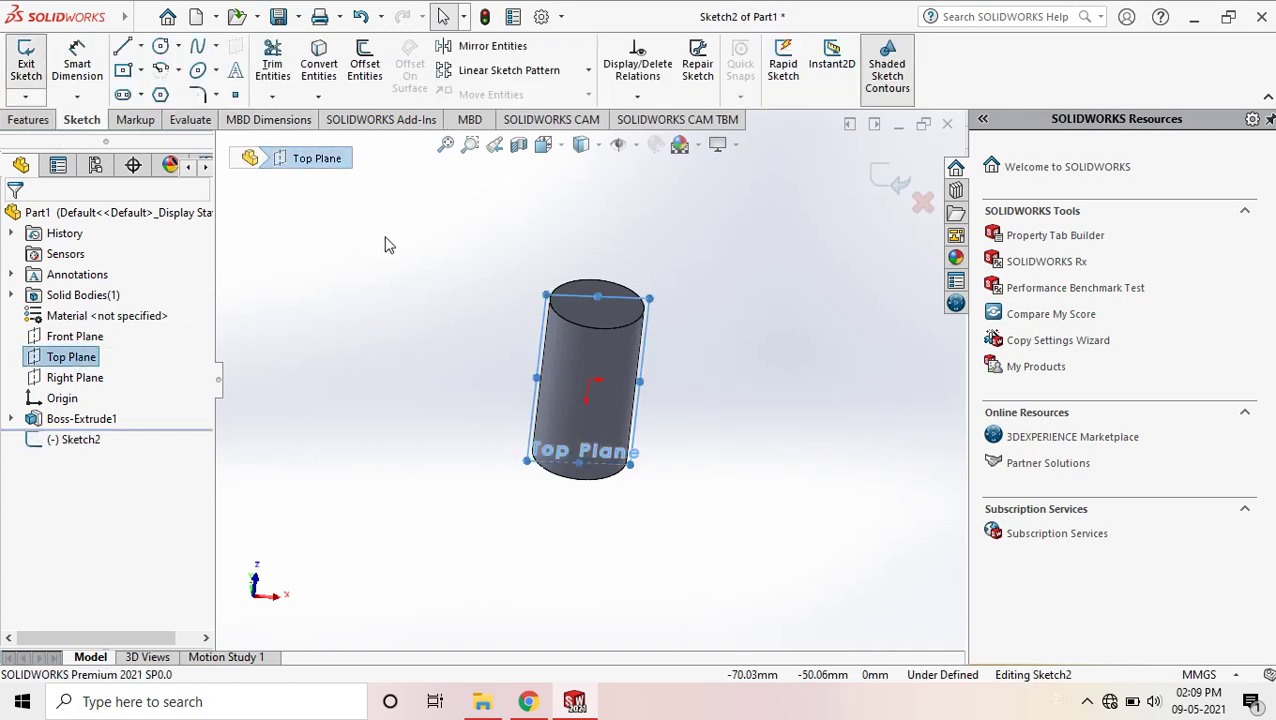
pyautogui.press('space')
pyautogui.click(214, 124)
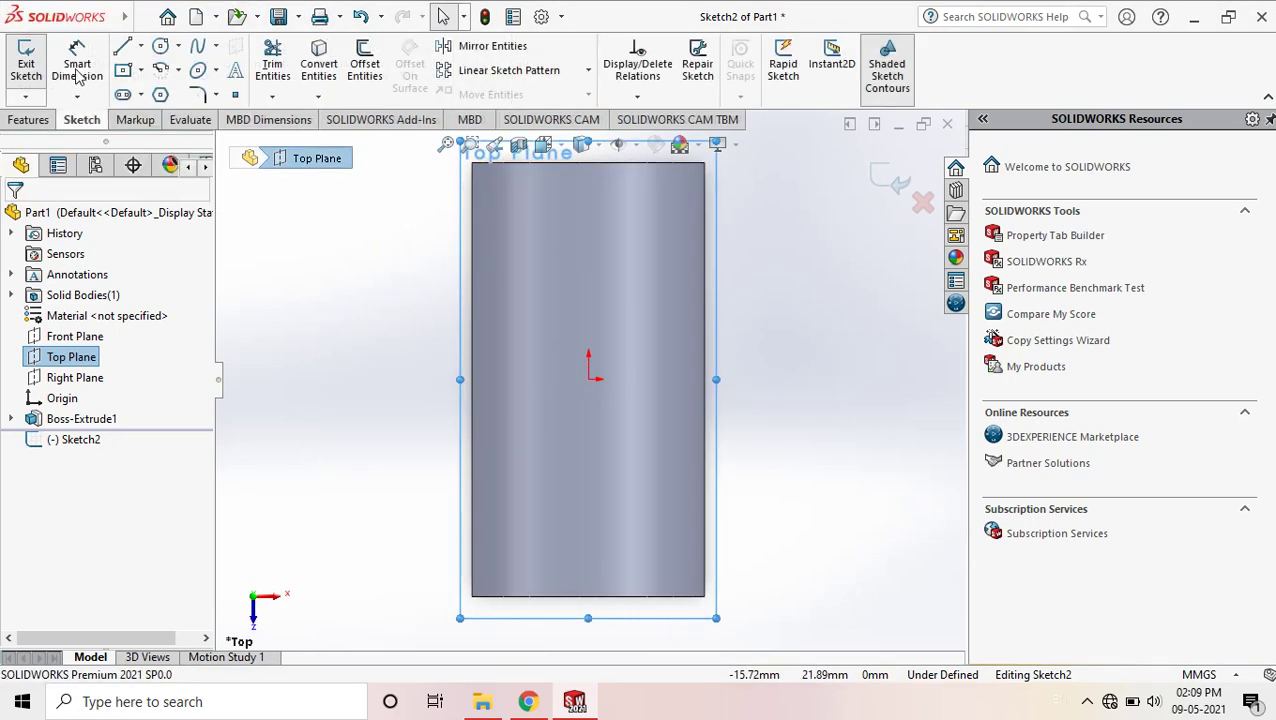
pyautogui.click(159, 47)
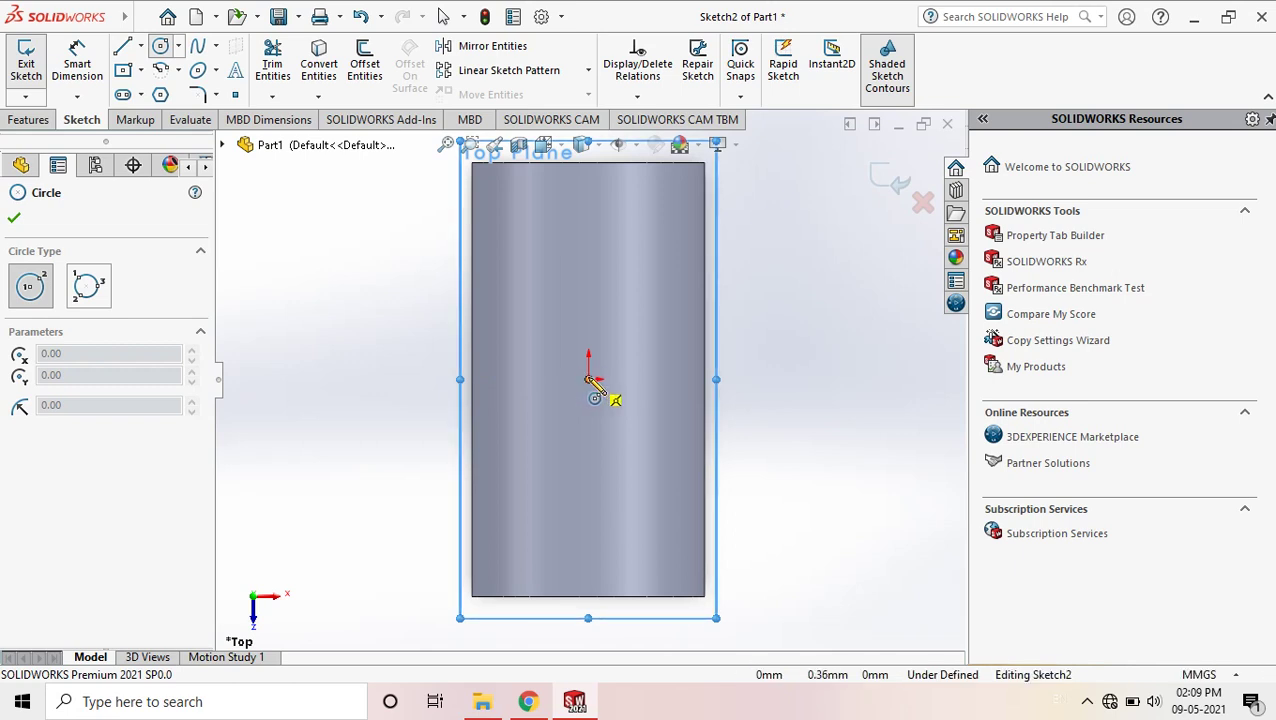
# Draw a circle beside the origin and dimension its centre 18 mm from the origin.
pyautogui.click(752, 378)
pyautogui.click(800, 326)
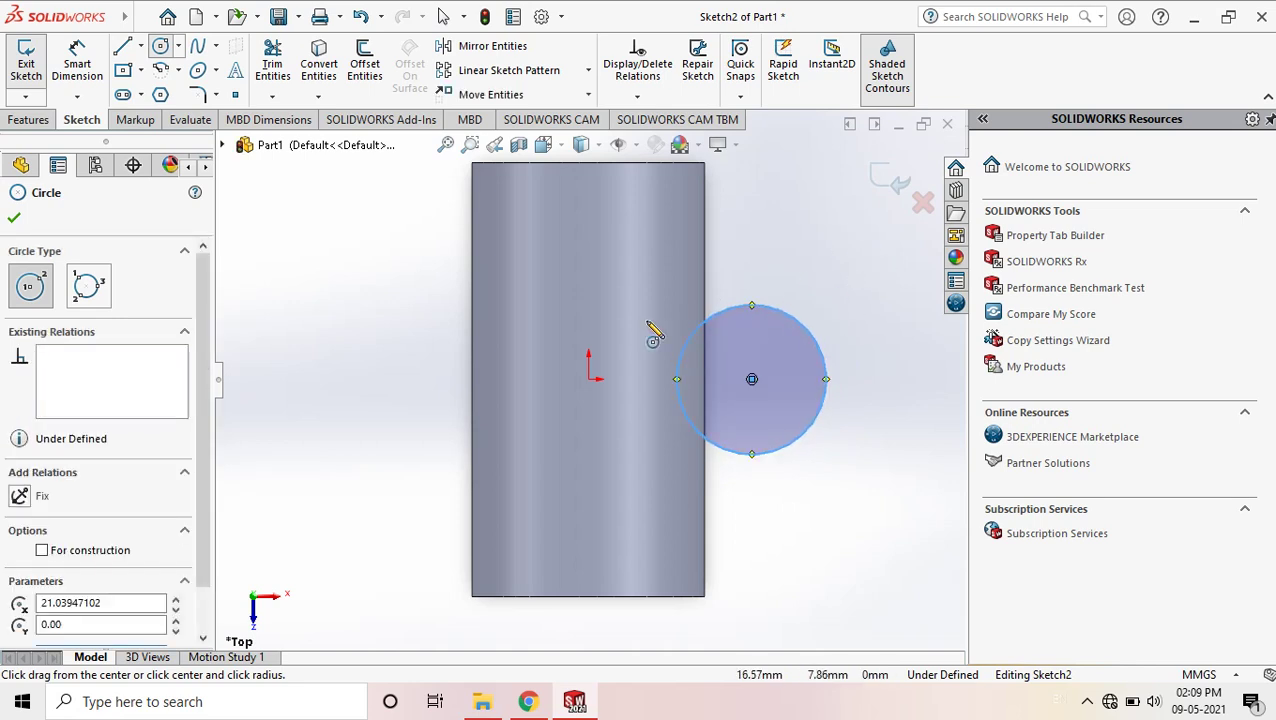
pyautogui.click(97, 70)
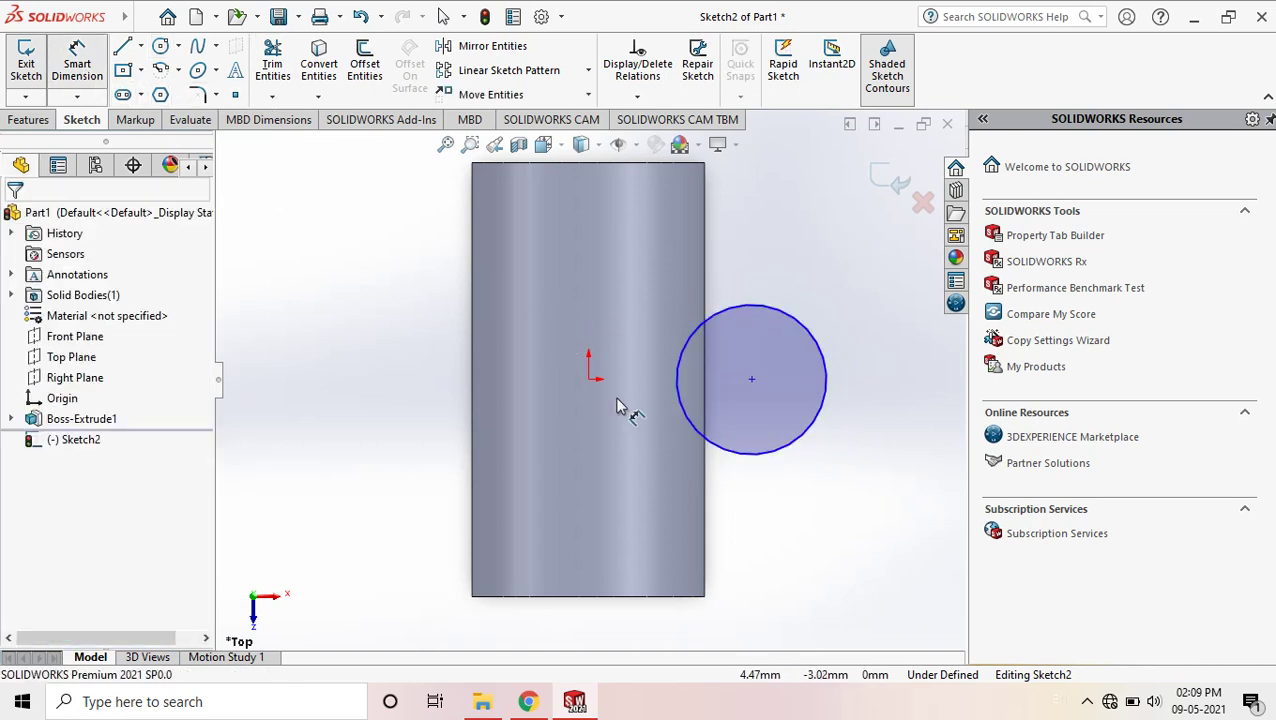
pyautogui.click(589, 381)
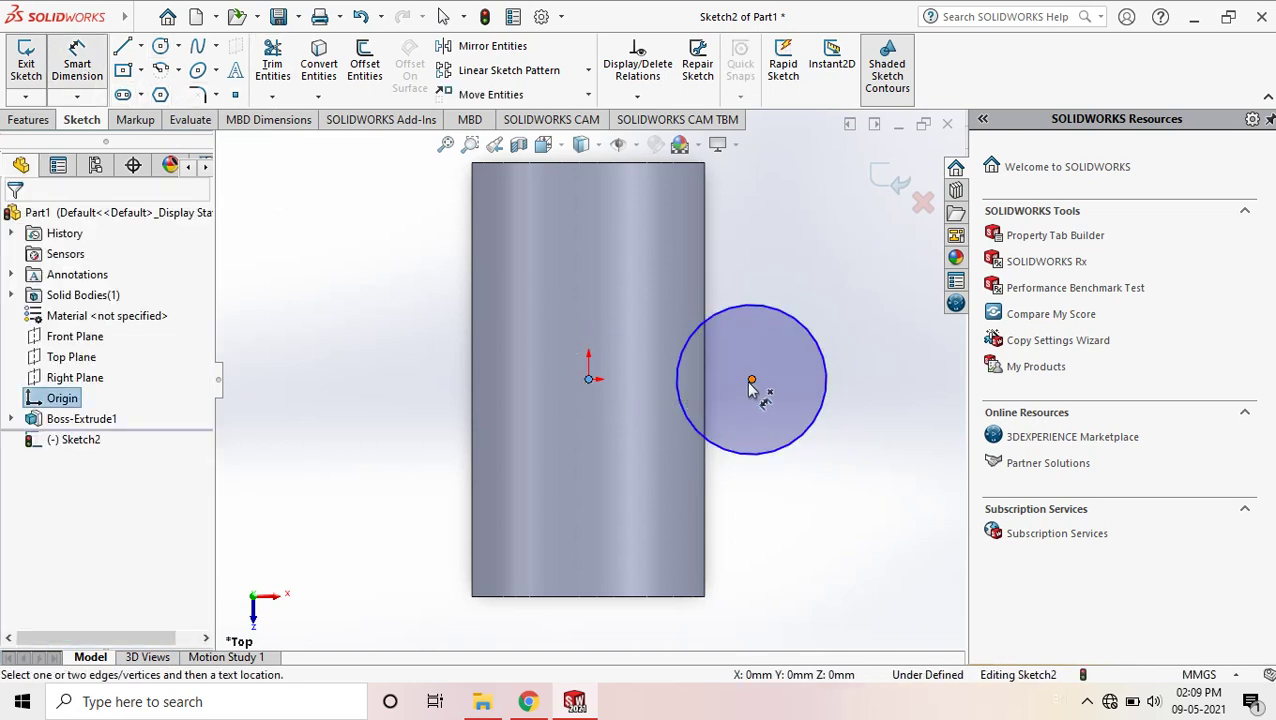
pyautogui.click(752, 379)
pyautogui.click(640, 638)
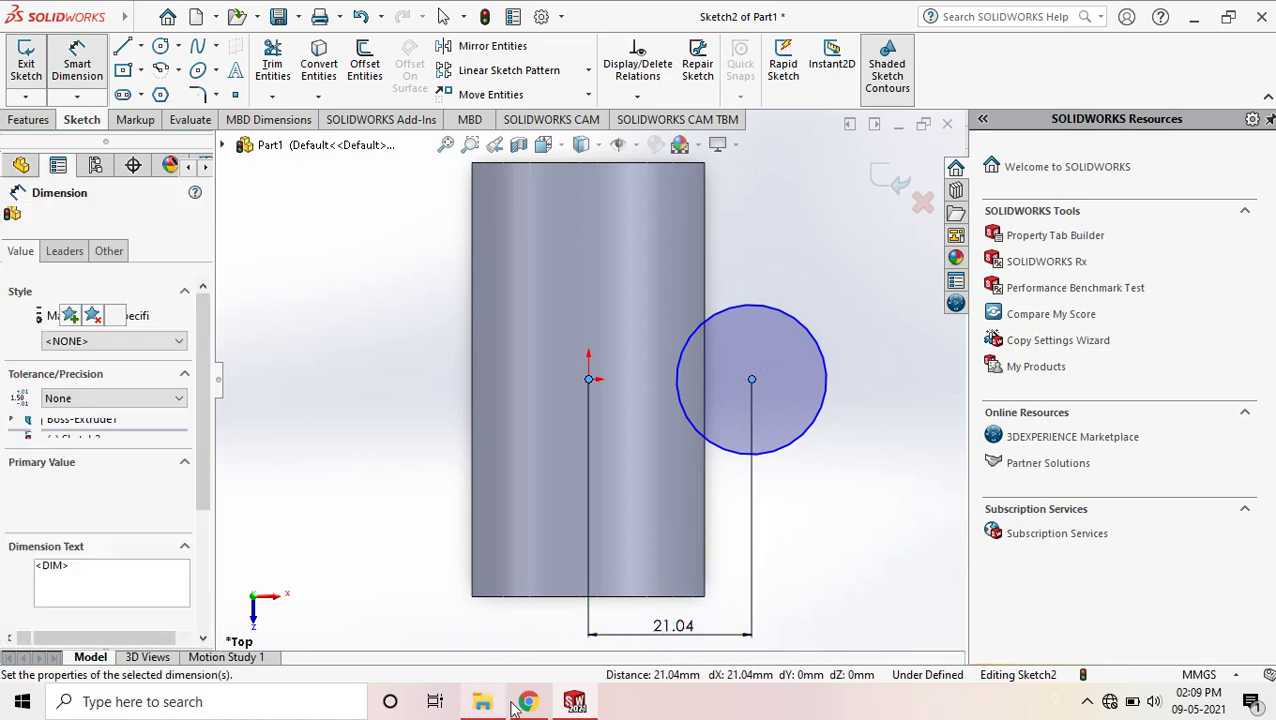
pyautogui.hotkey('alt', 'Tab')
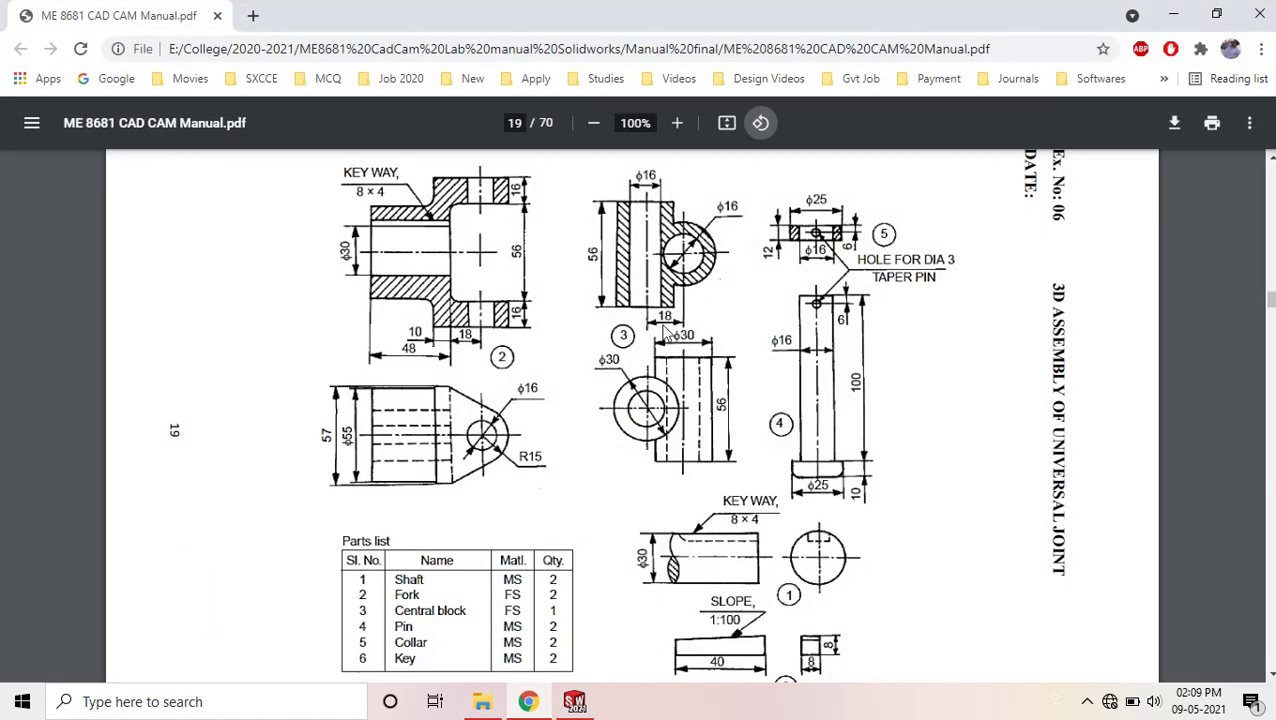
pyautogui.click(1173, 14)
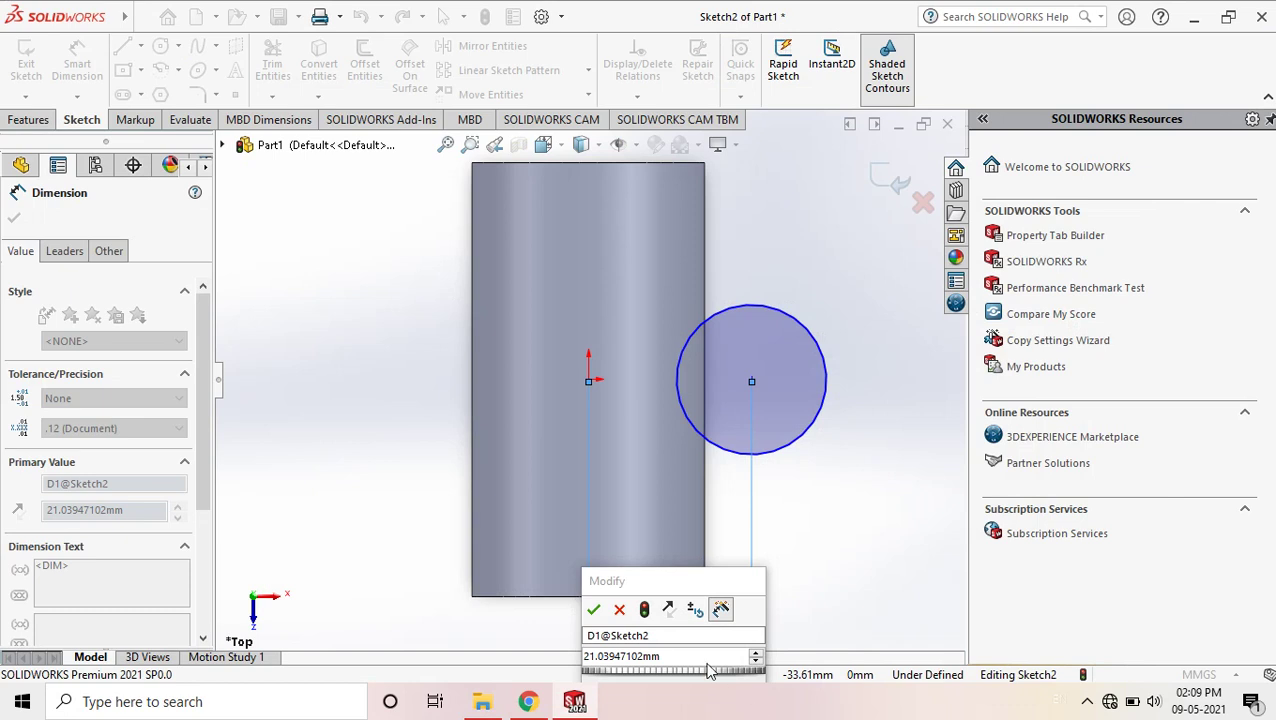
pyautogui.doubleClick(672, 658)
pyautogui.write('18')
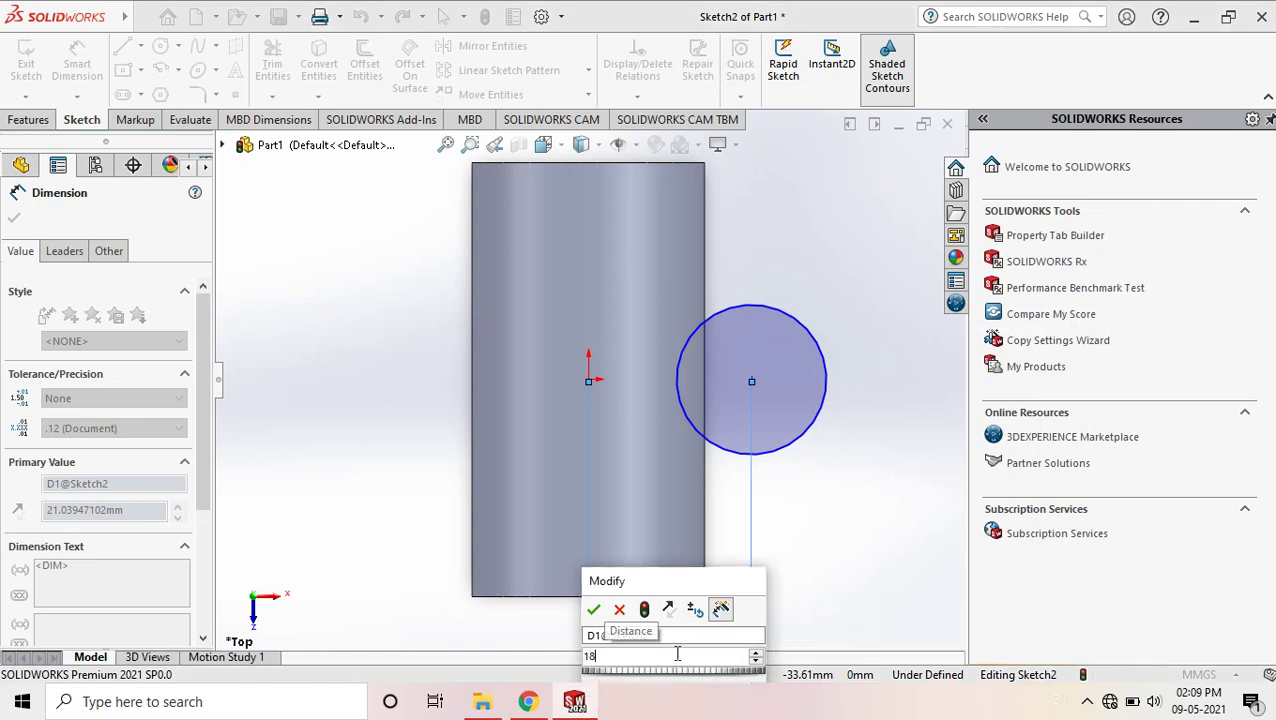
pyautogui.press('Return')
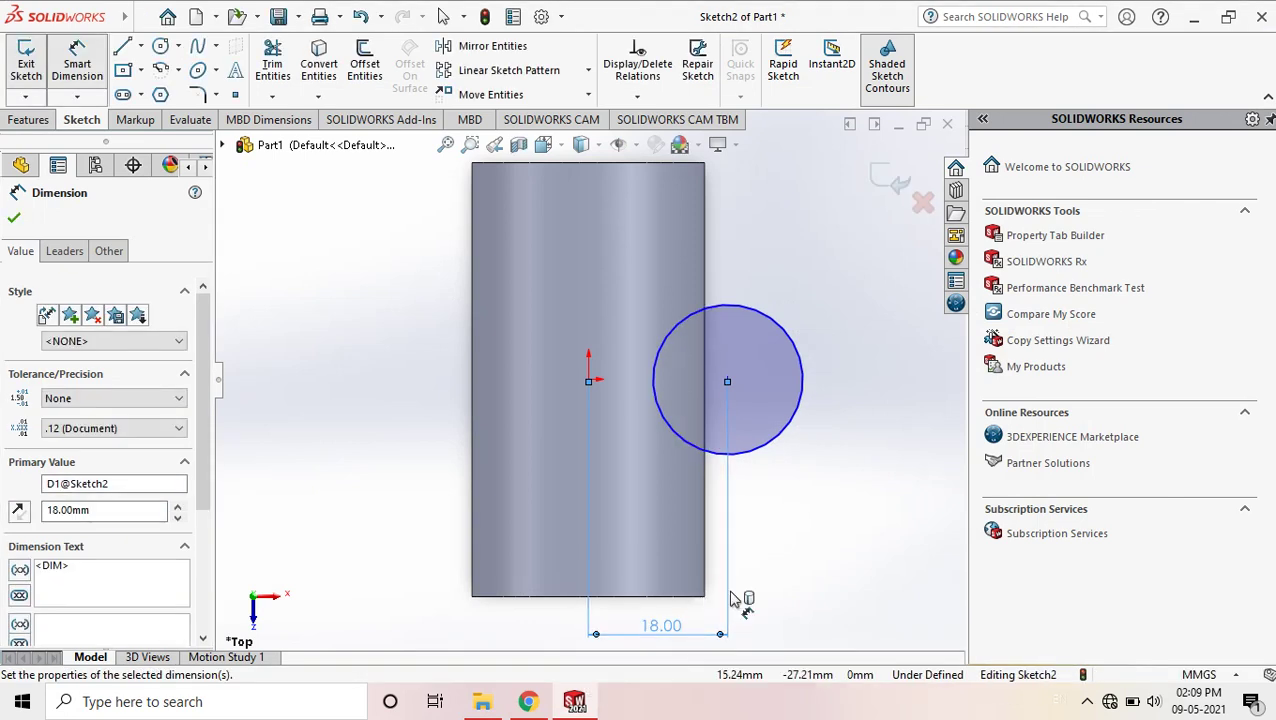
# Set the circle's diameter to 30 mm and exit the sketch.
pyautogui.click(787, 331)
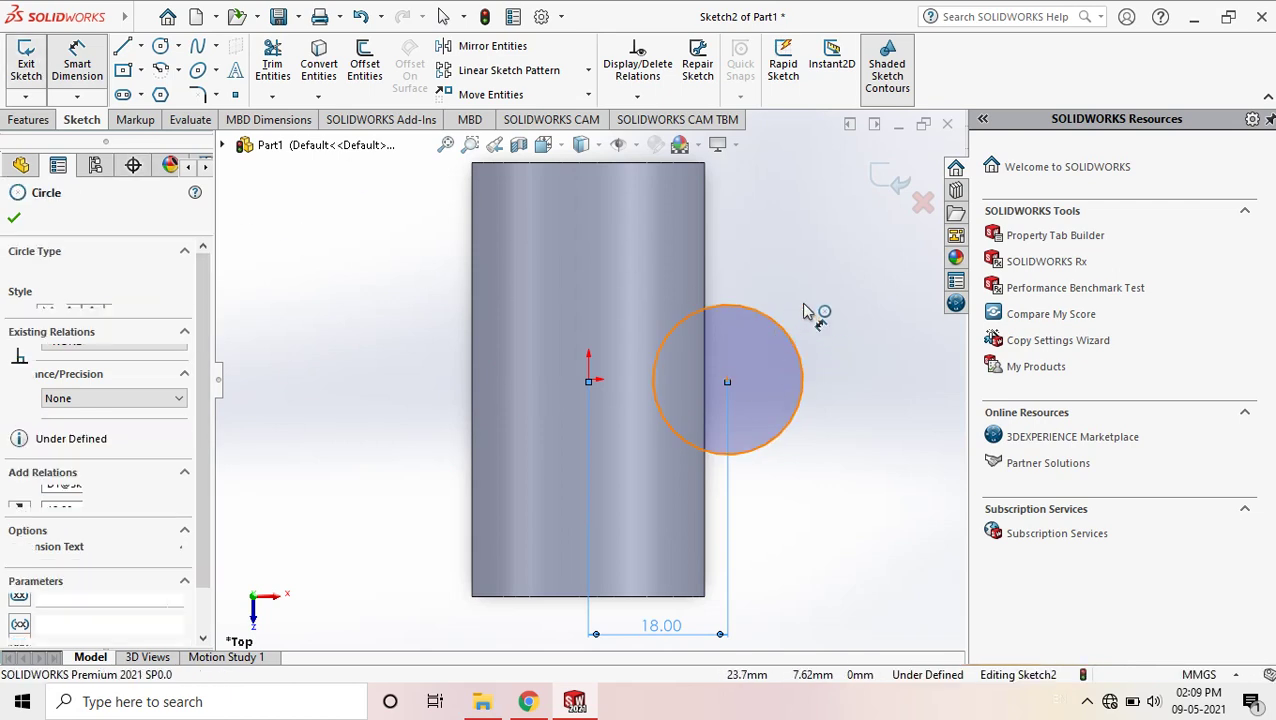
pyautogui.click(889, 313)
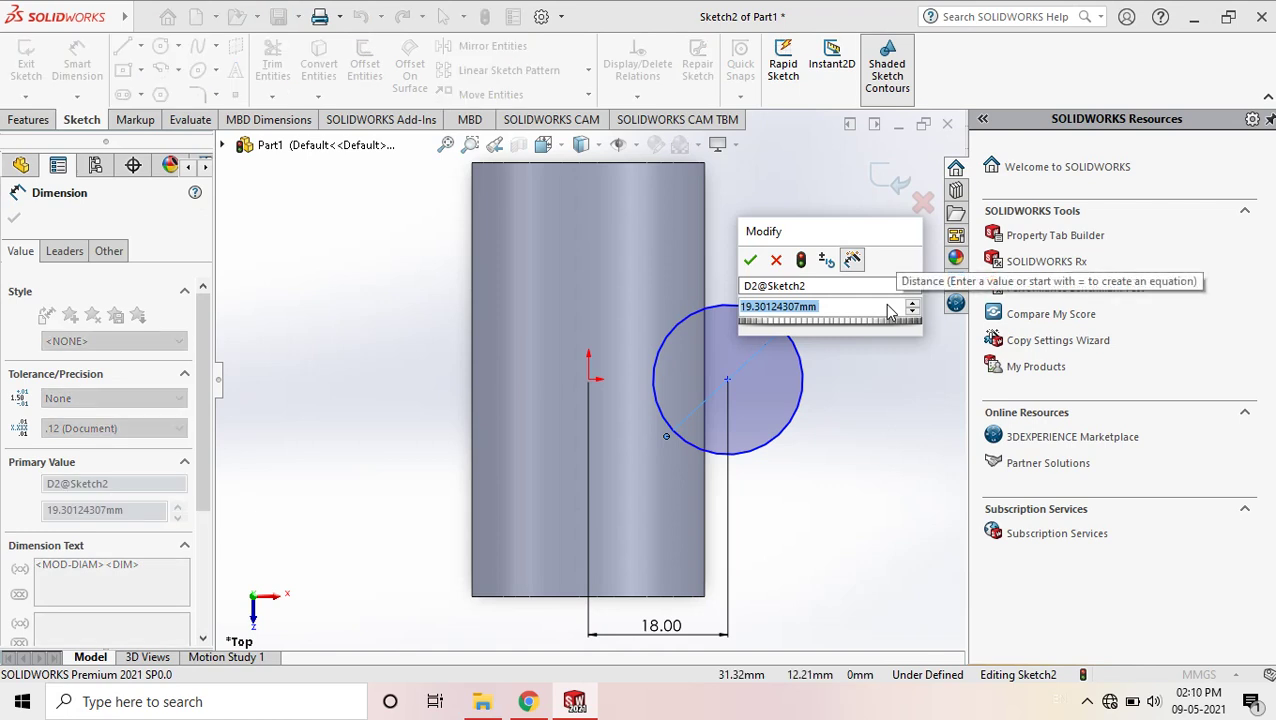
pyautogui.press('Return')
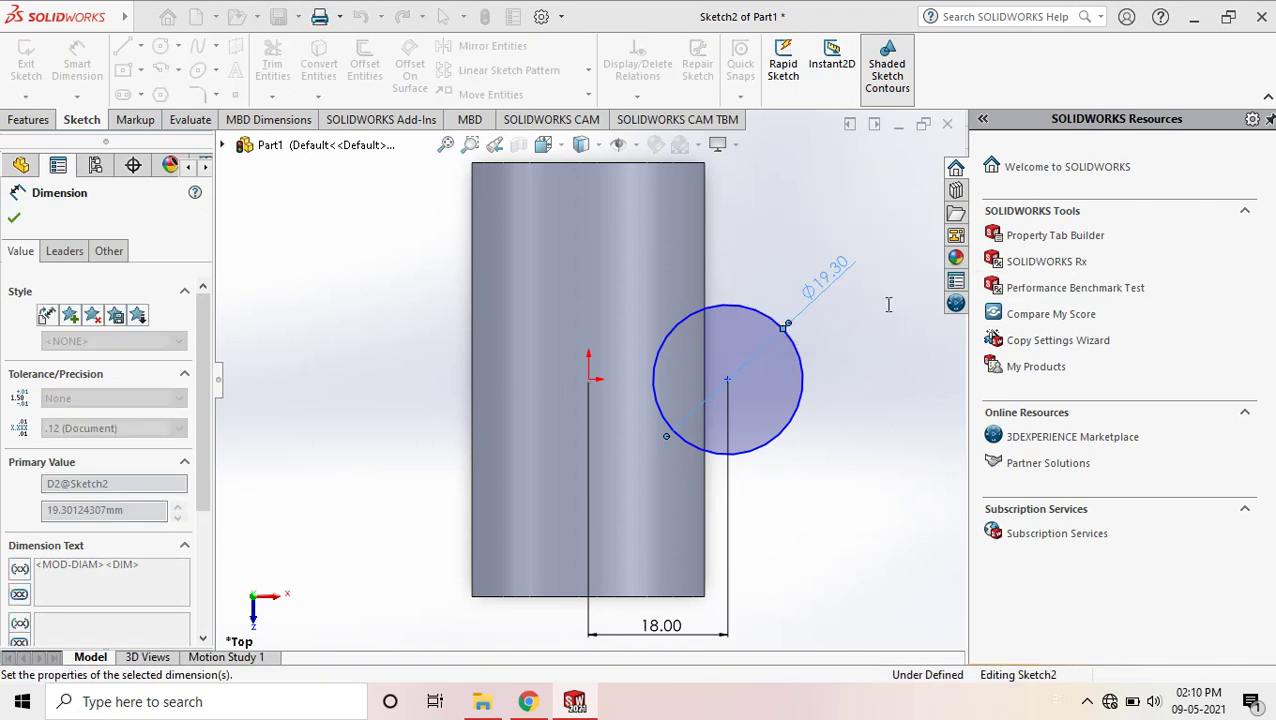
pyautogui.press('Return')
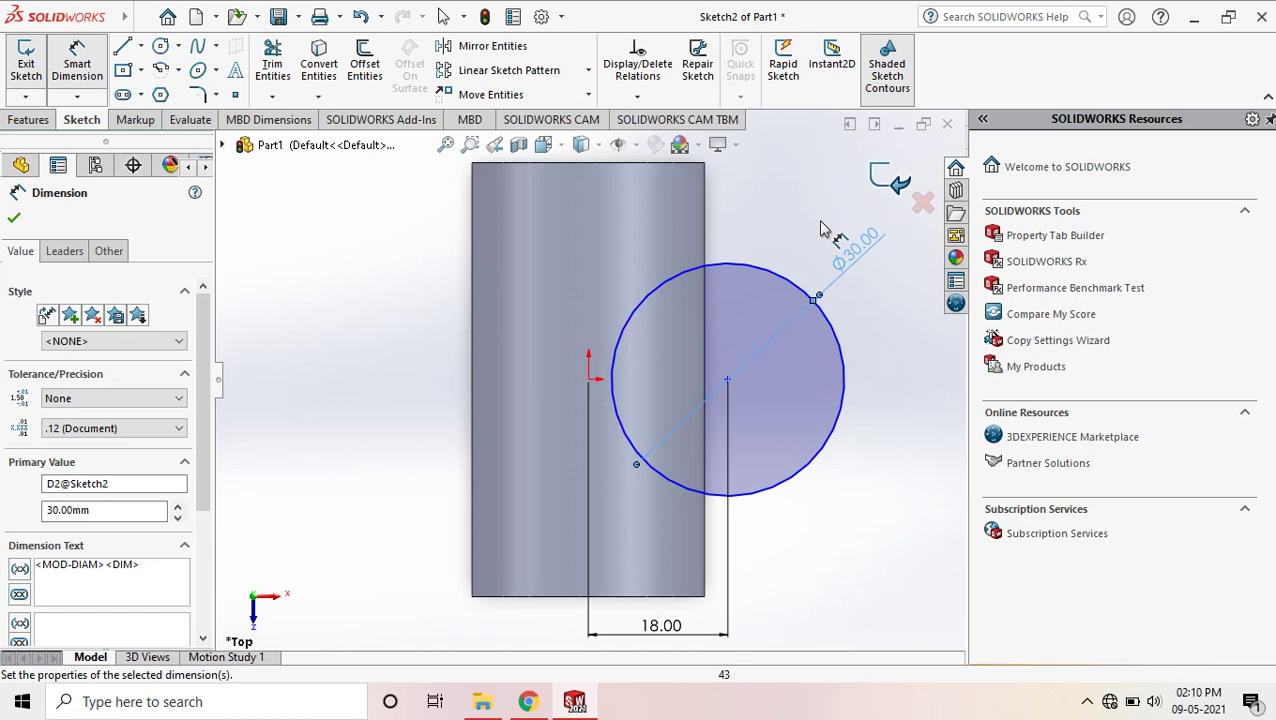
pyautogui.press('Escape')
pyautogui.hotkey('ctrl', 'b')
# Extrude the 30 mm circle Mid Plane 56 mm into a crossing cylinder.
pyautogui.moveTo(720, 427)
pyautogui.mouseDown(button='middle')
pyautogui.moveTo(632, 478)
pyautogui.moveTo(560, 440)
pyautogui.mouseUp(button='middle')
pyautogui.click(29, 119)
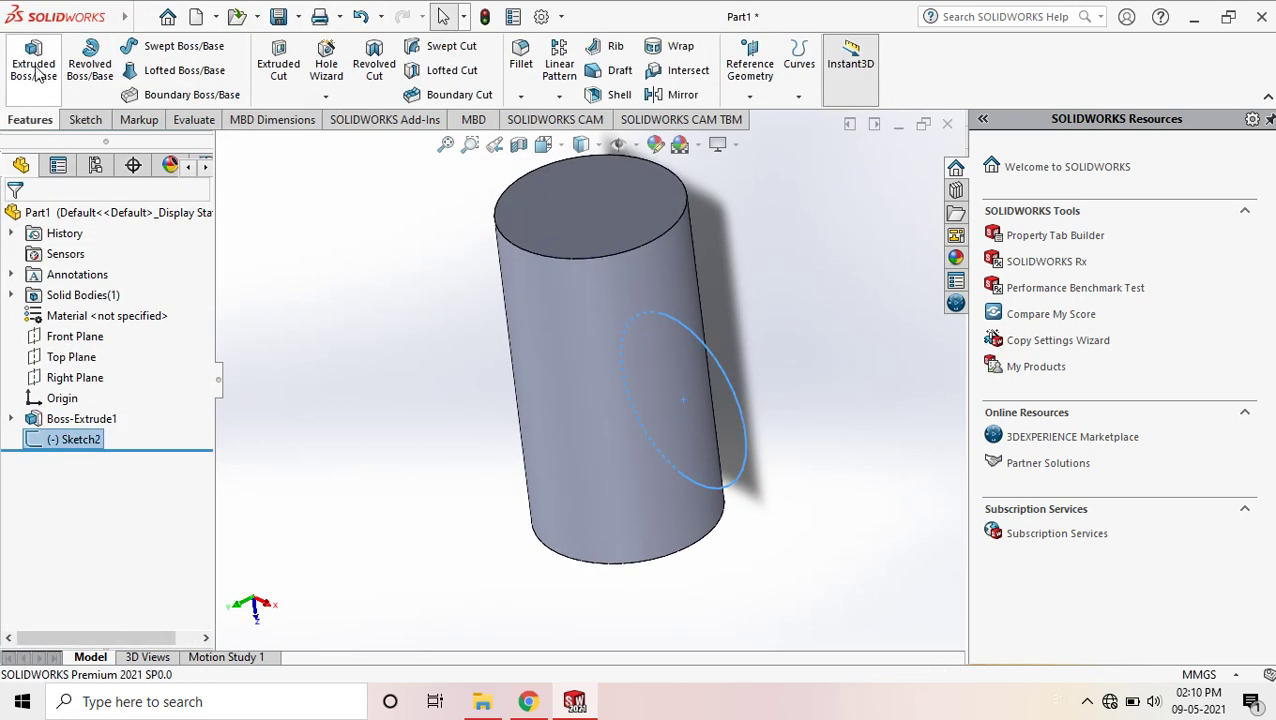
pyautogui.click(28, 66)
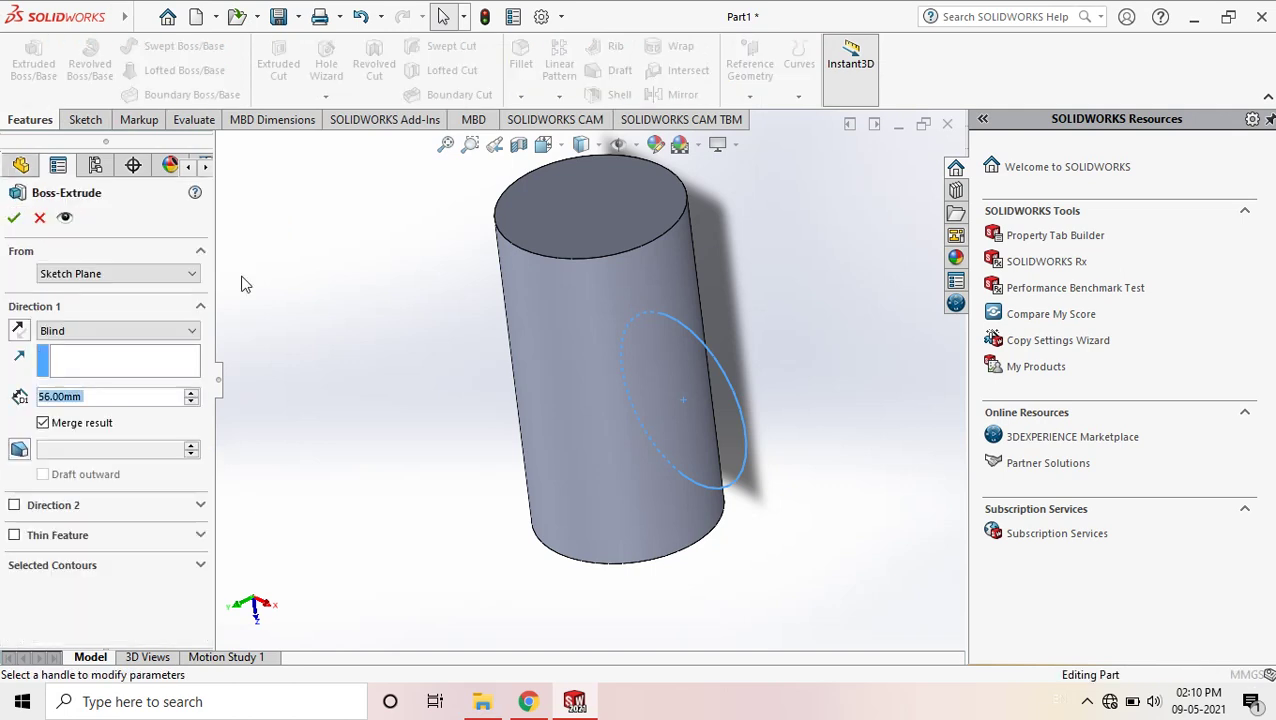
pyautogui.click(87, 335)
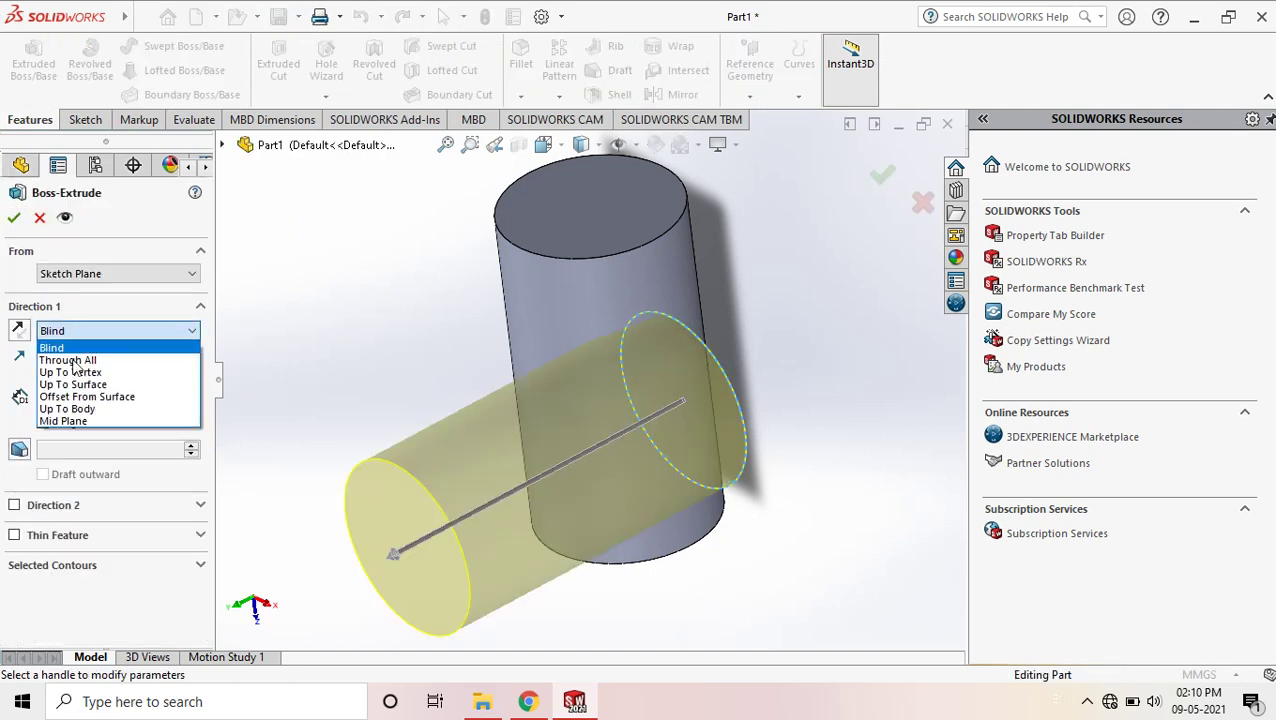
pyautogui.click(63, 419)
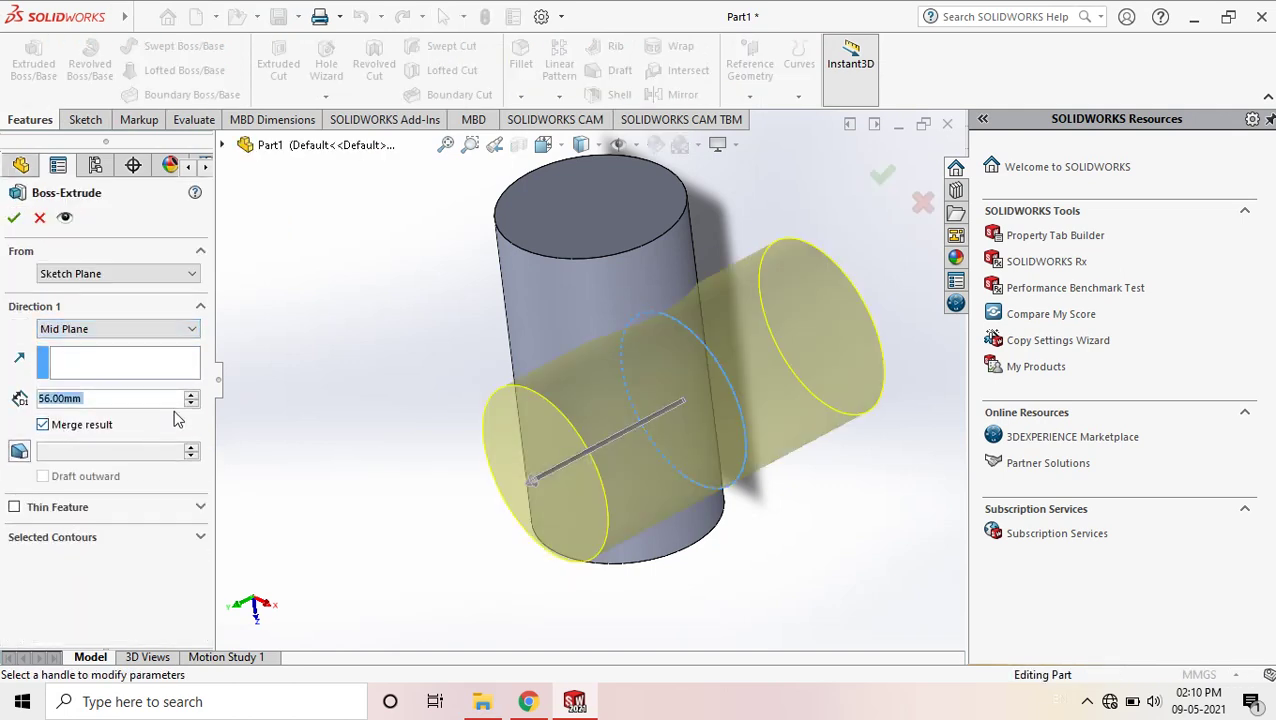
pyautogui.click(879, 176)
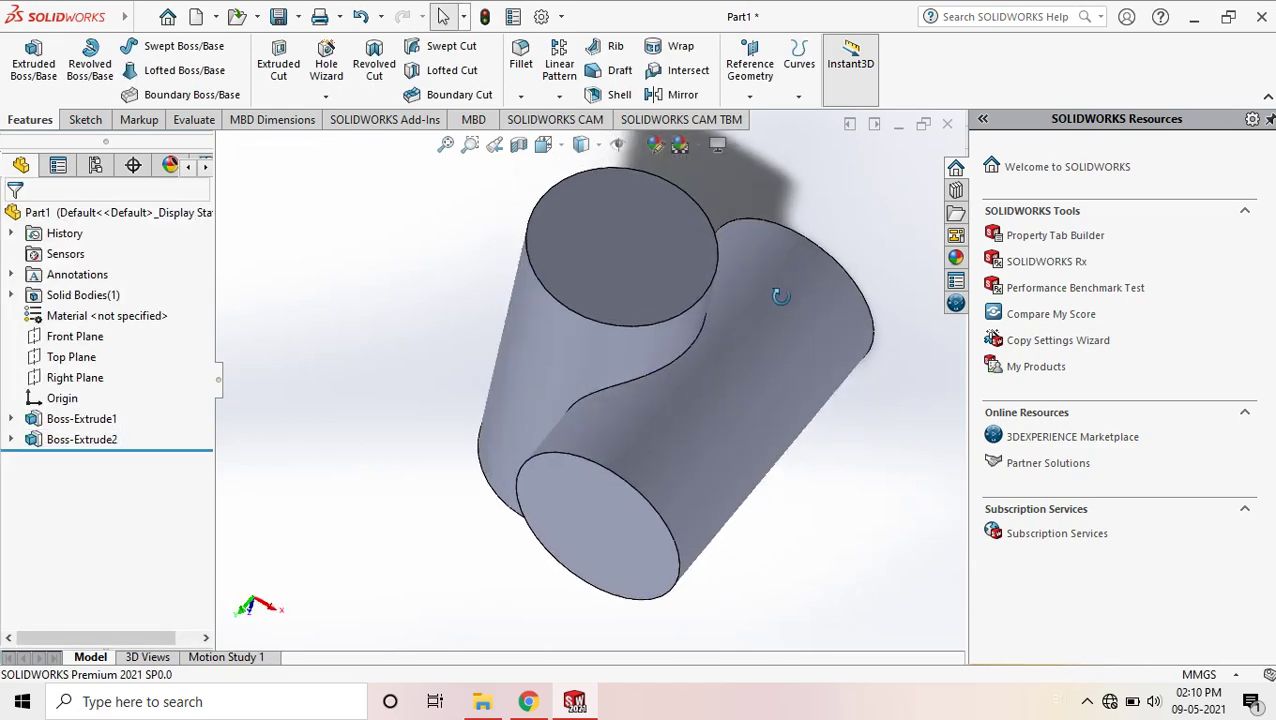
pyautogui.moveTo(780, 296); pyautogui.dragTo(489, 557, button='middle')
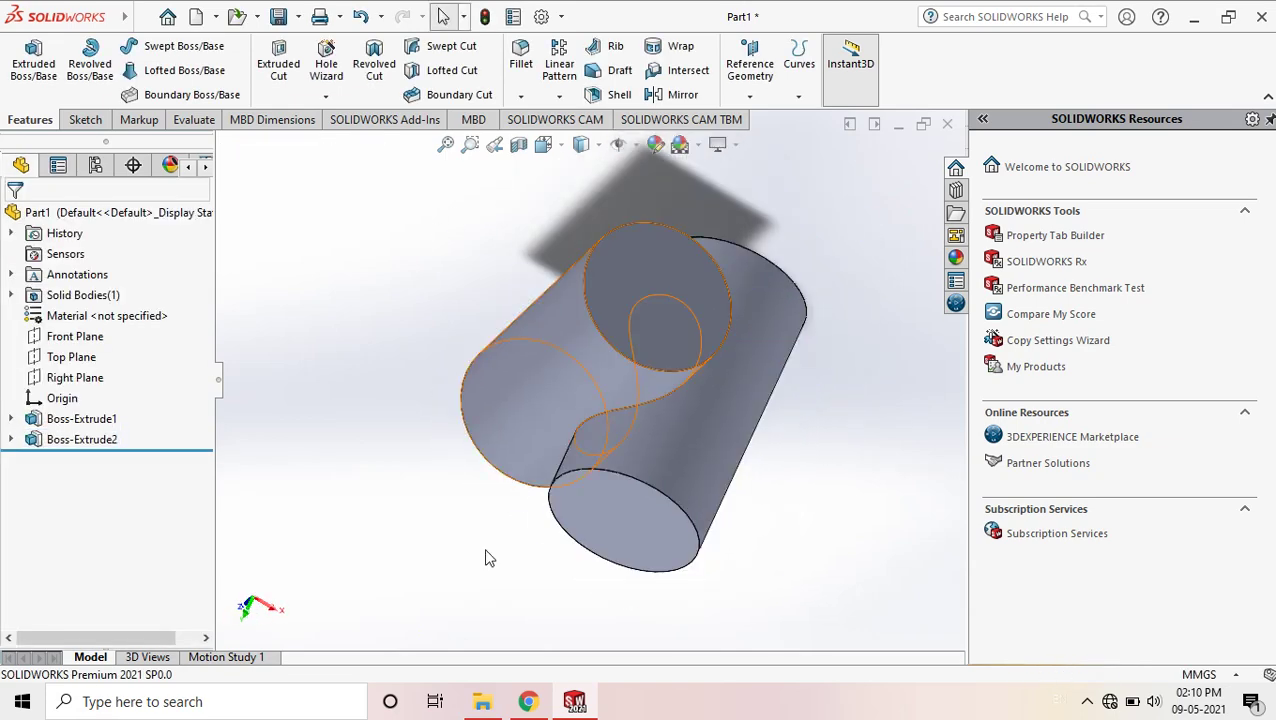
pyautogui.click(530, 702)
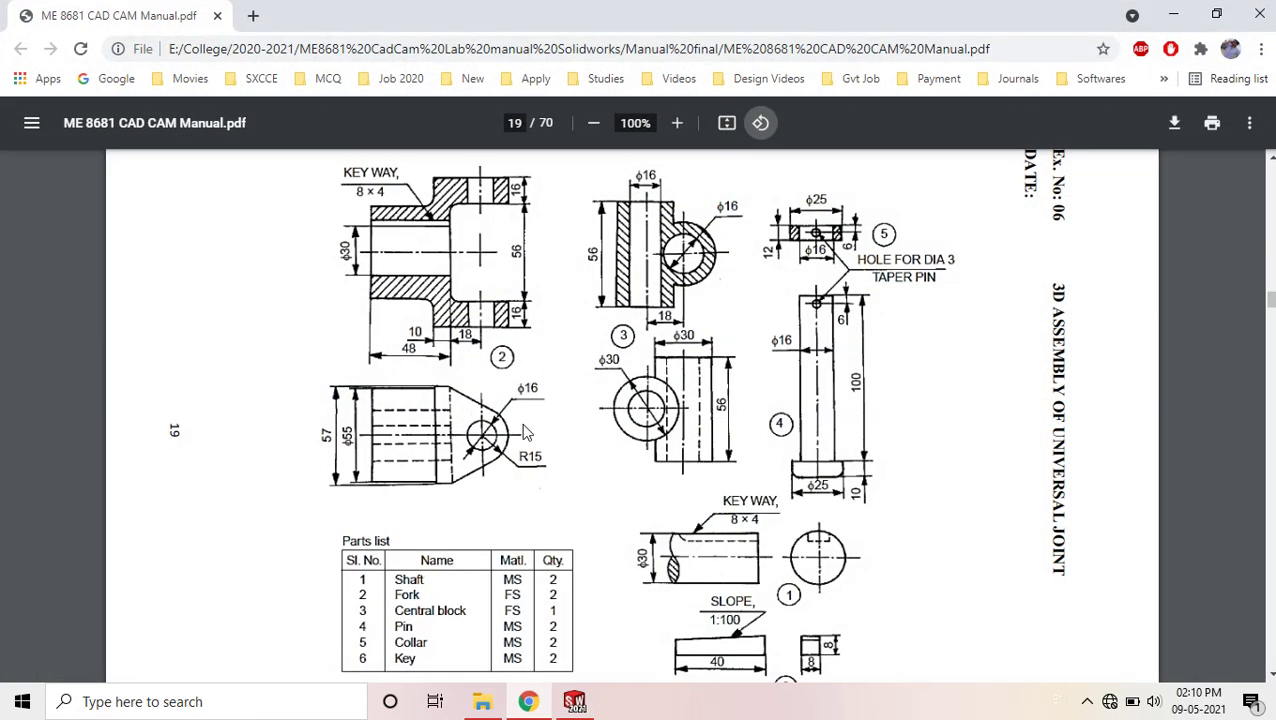
pyautogui.click(1173, 14)
# Start a sketch on the upright cylinder's circular end face, viewed Normal To.
pyautogui.click(84, 120)
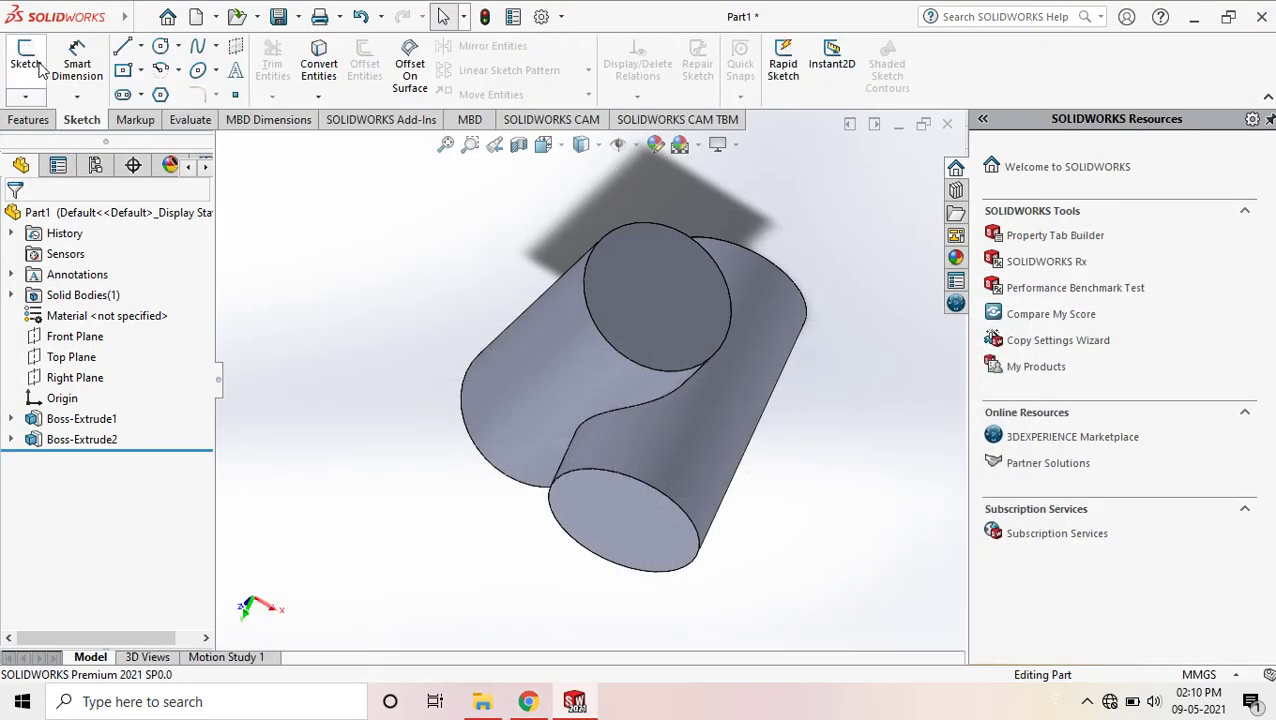
pyautogui.click(26, 63)
pyautogui.click(630, 285)
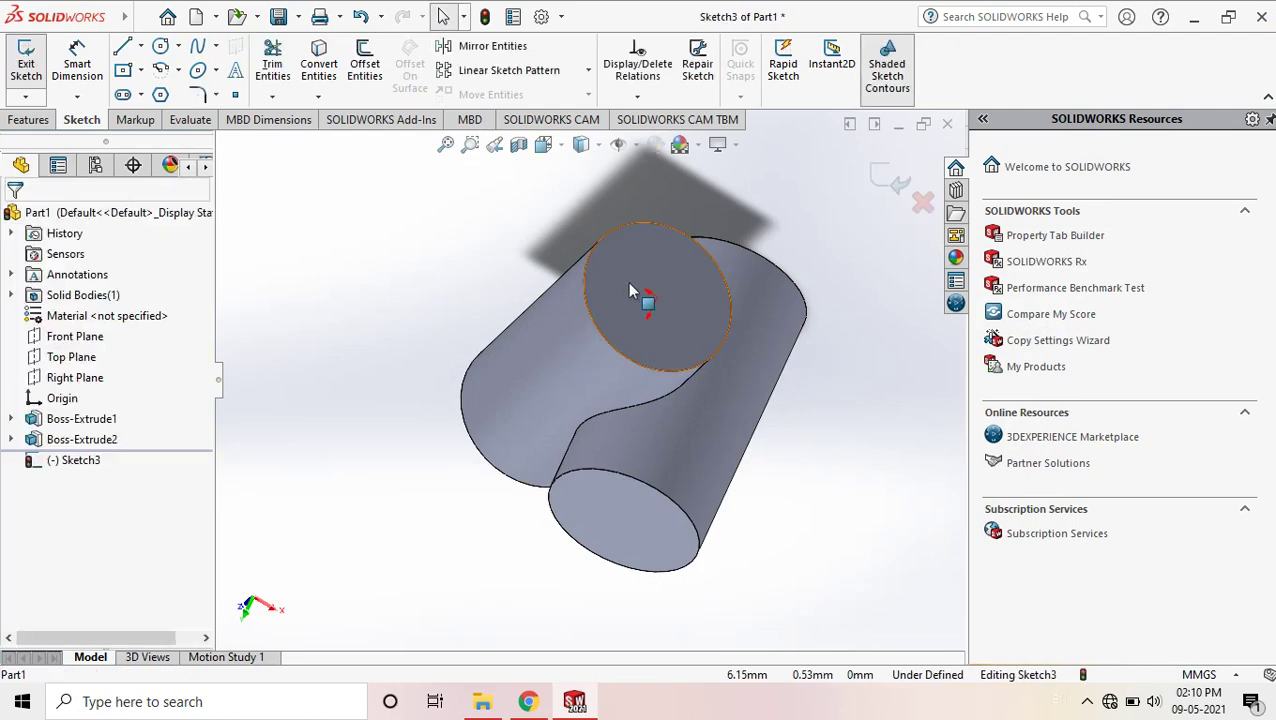
pyautogui.press('space')
pyautogui.click(214, 122)
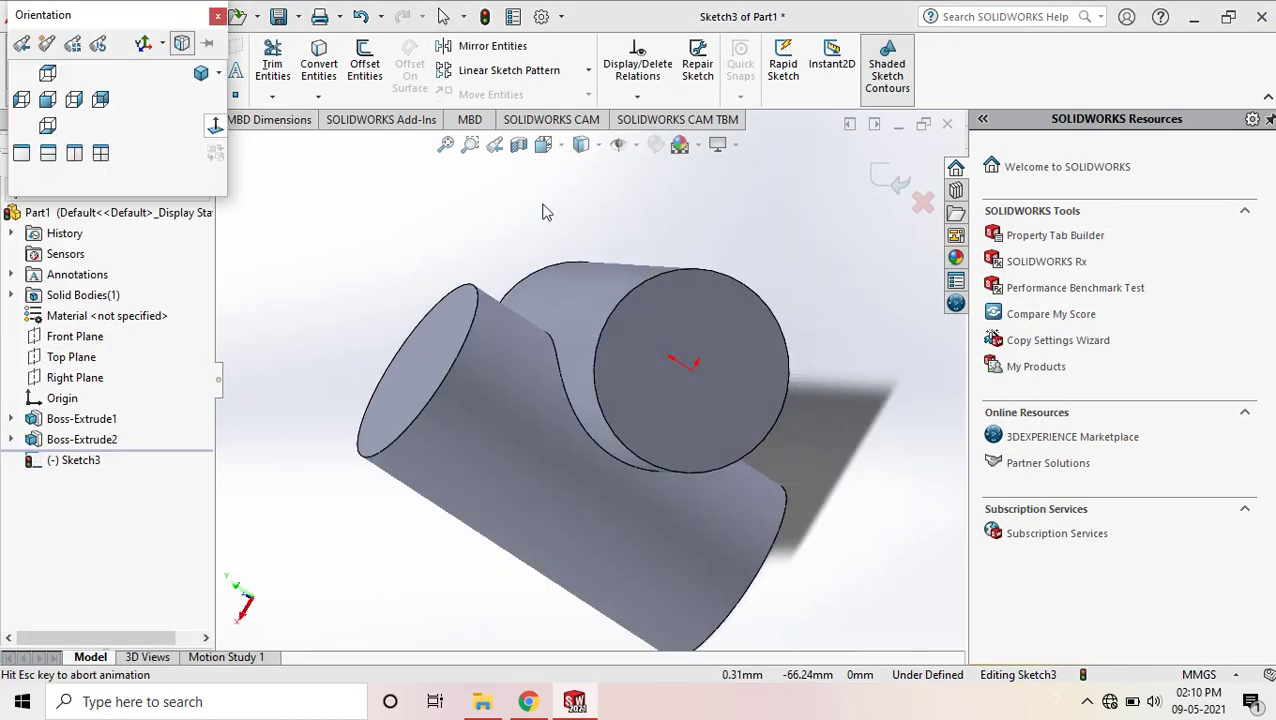
pyautogui.click(191, 119)
# Draw a radius 8 circle centred on the origin and exit the sketch.
pyautogui.click(82, 119)
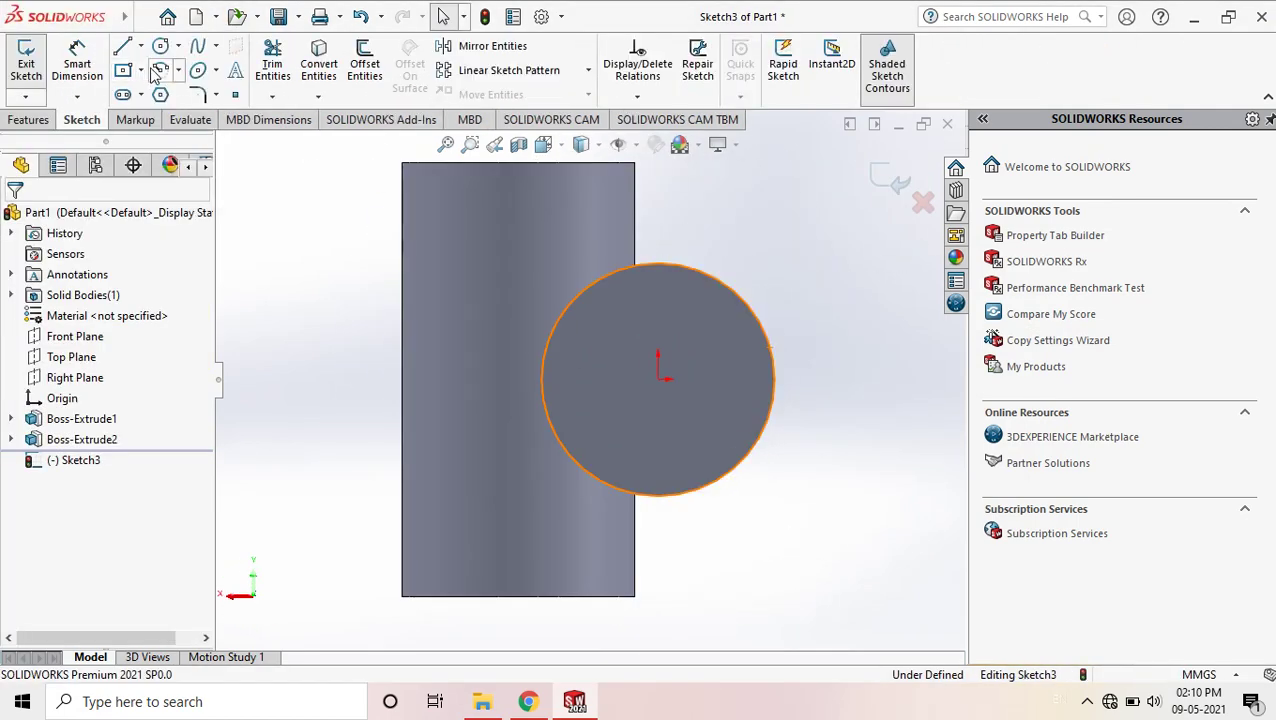
pyautogui.click(160, 48)
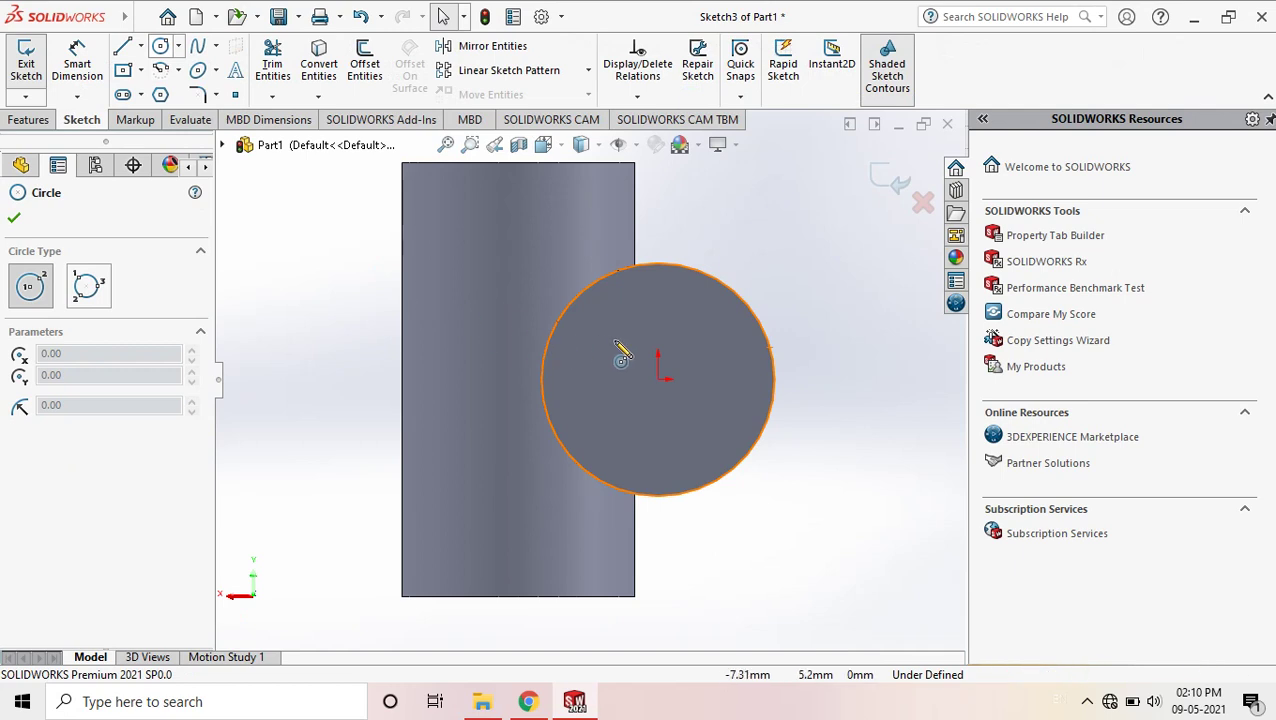
pyautogui.click(657, 378)
pyautogui.click(691, 371)
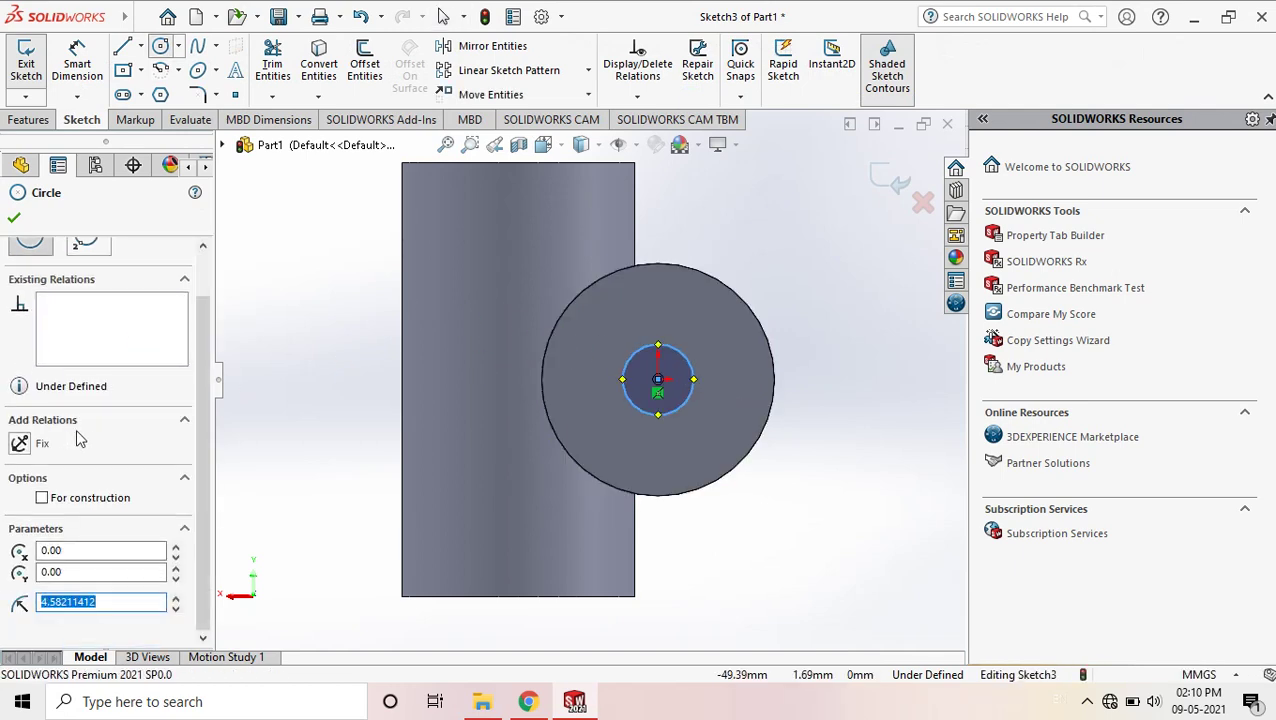
pyautogui.write('8')
pyautogui.press('Return')
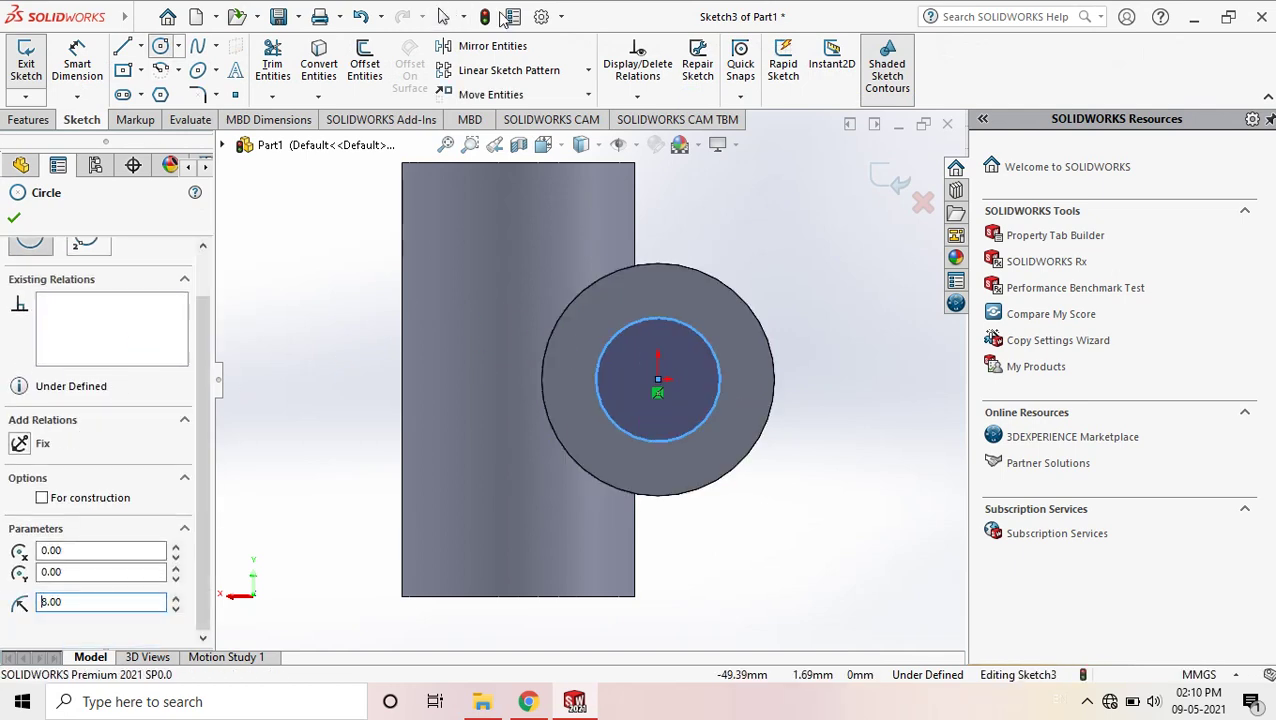
pyautogui.click(898, 183)
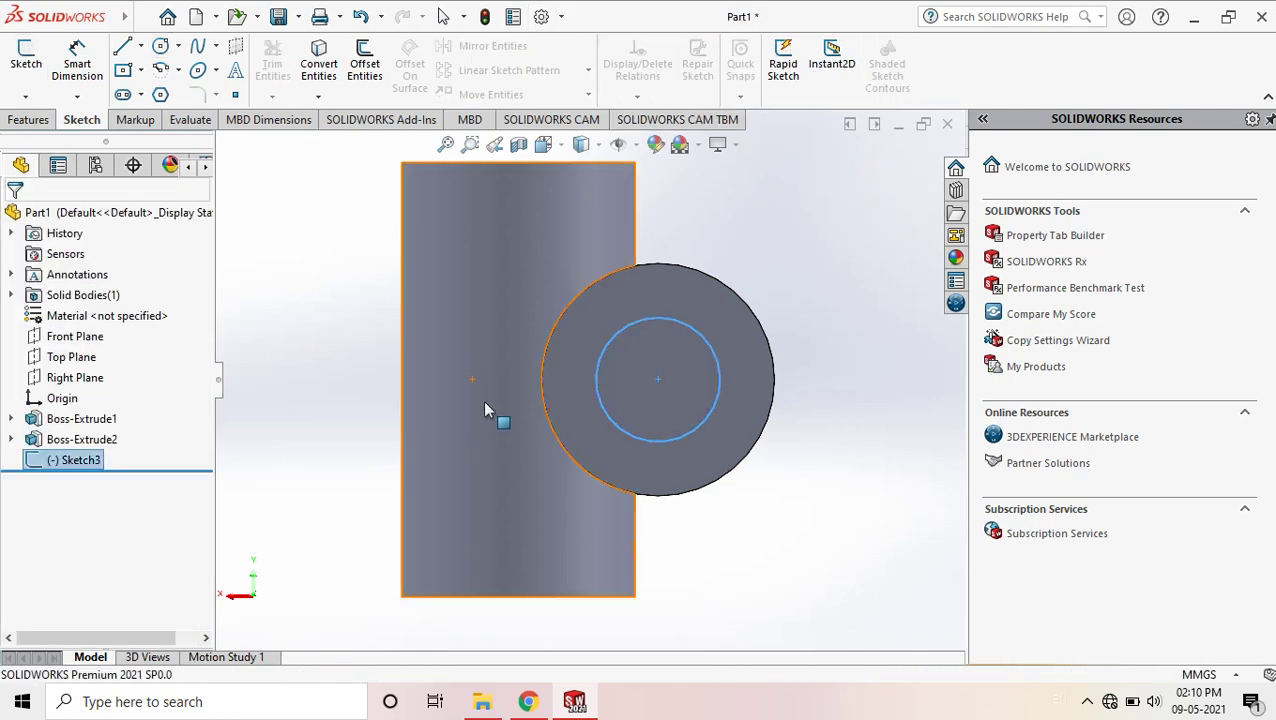
# Extruded Cut the 16 mm circle through the upright cylinder.
pyautogui.click(48, 120)
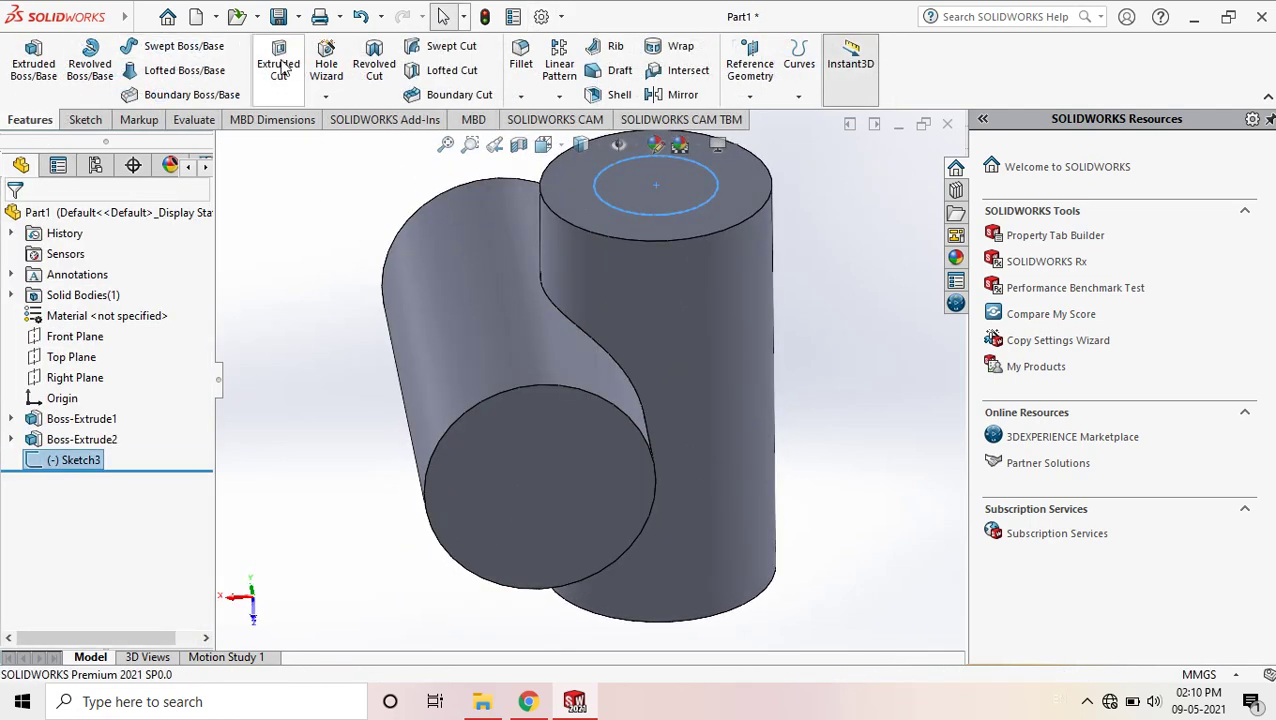
pyautogui.click(280, 66)
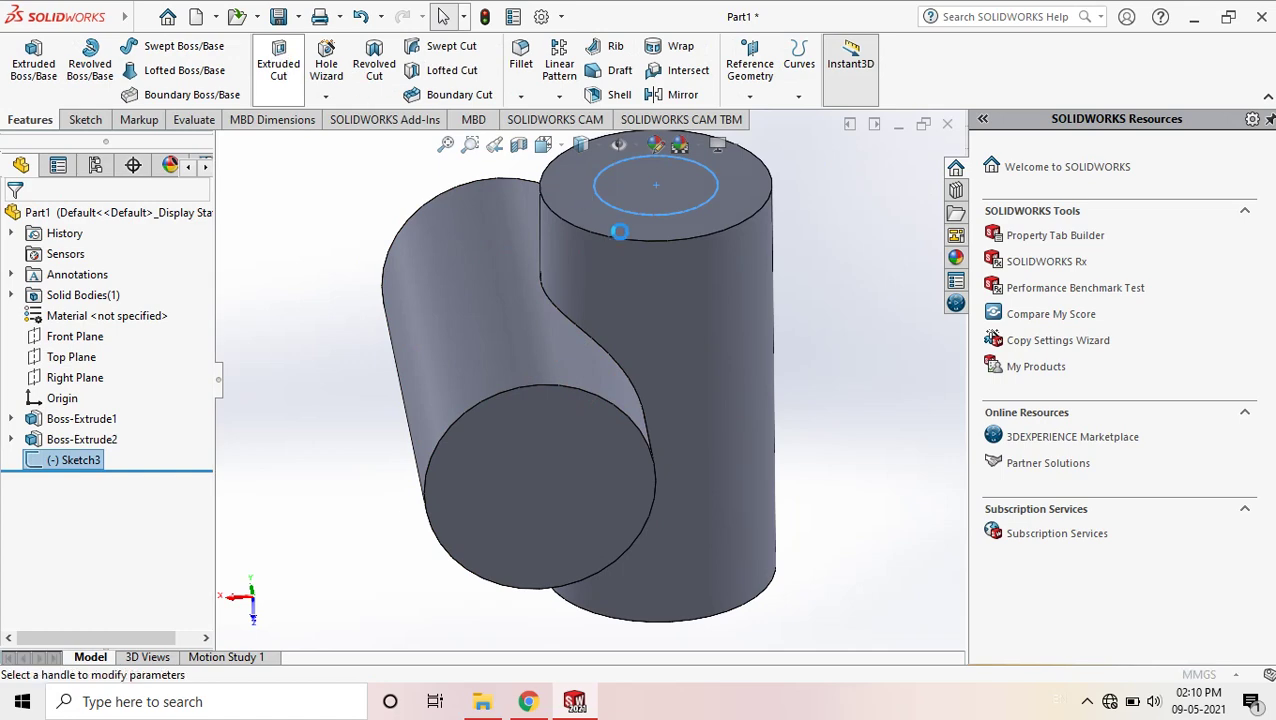
pyautogui.click(884, 177)
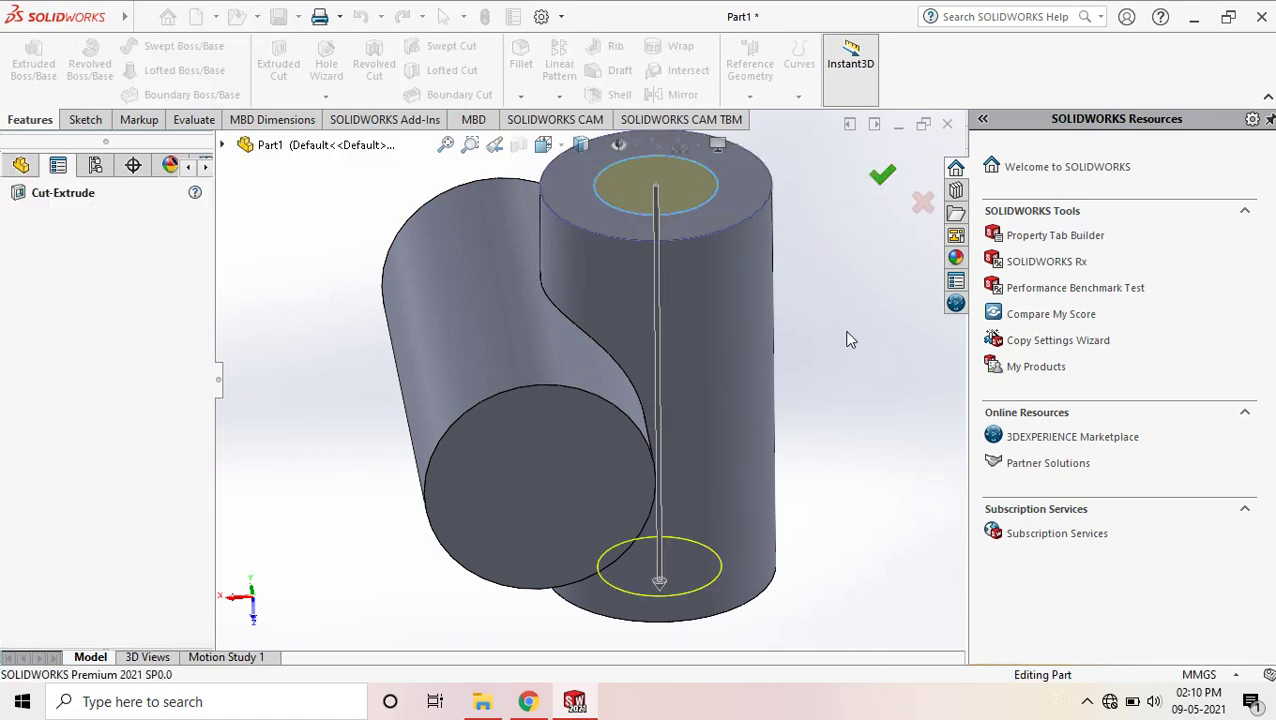
# Start a sketch on the horizontal cylinder's end face, viewed Normal To.
pyautogui.click(85, 119)
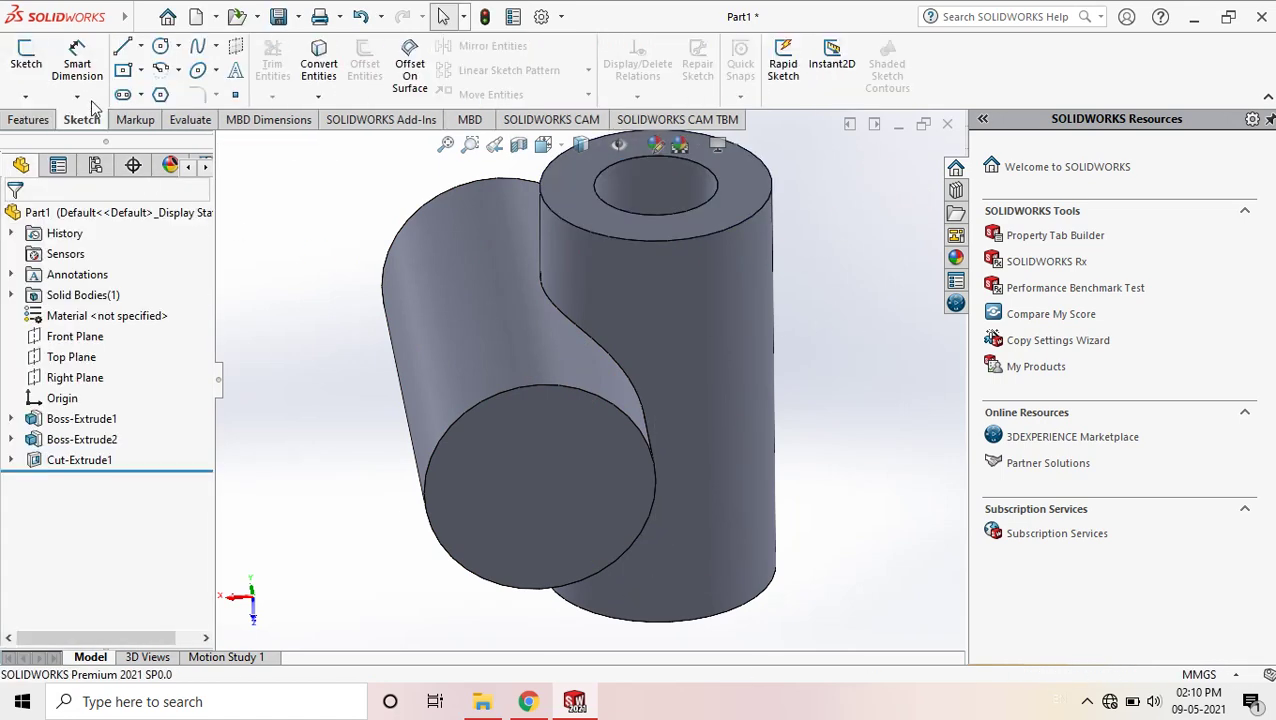
pyautogui.click(20, 62)
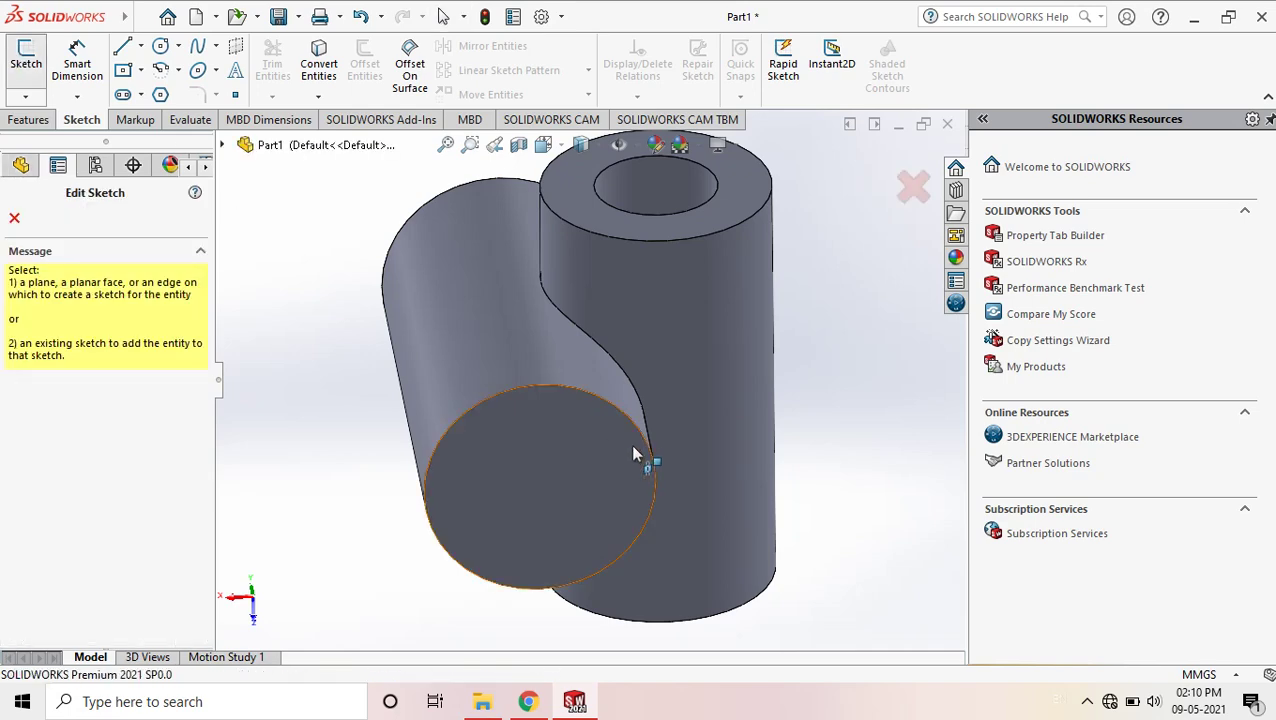
pyautogui.click(555, 442)
pyautogui.press('space')
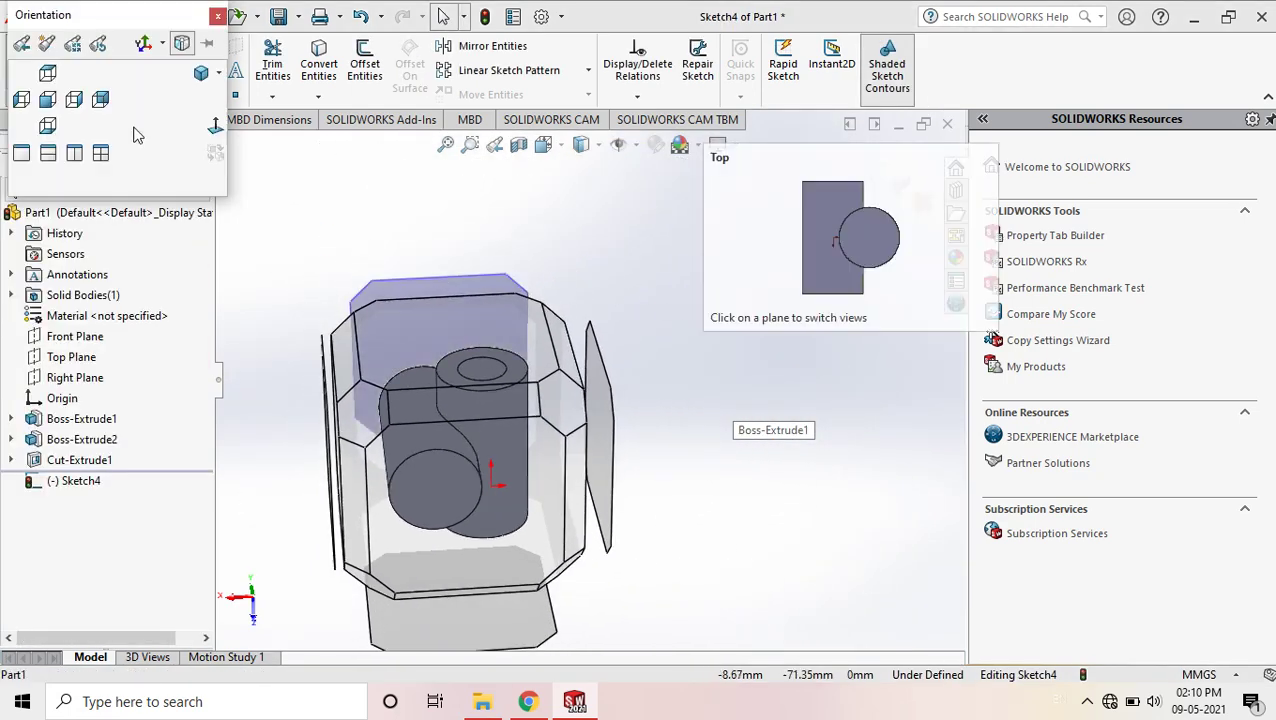
pyautogui.click(440, 288)
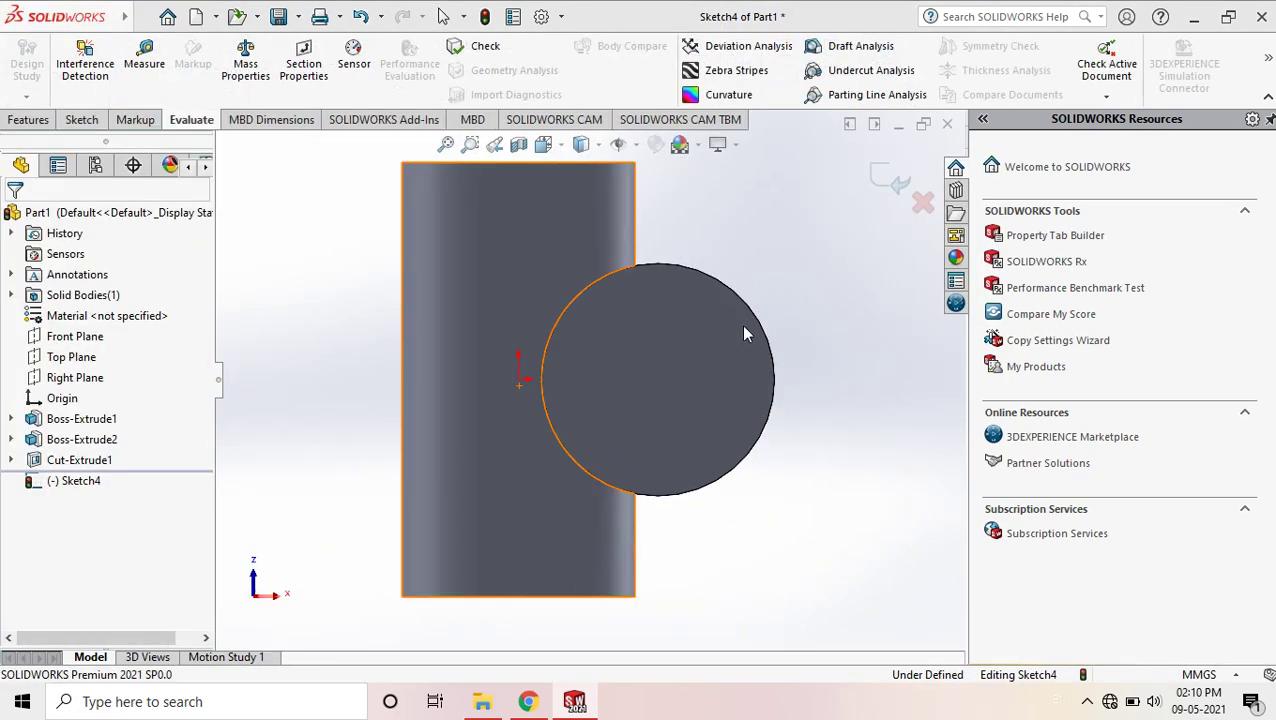
# Draw a radius 8 circle at the end face's centre and exit the sketch.
pyautogui.click(88, 121)
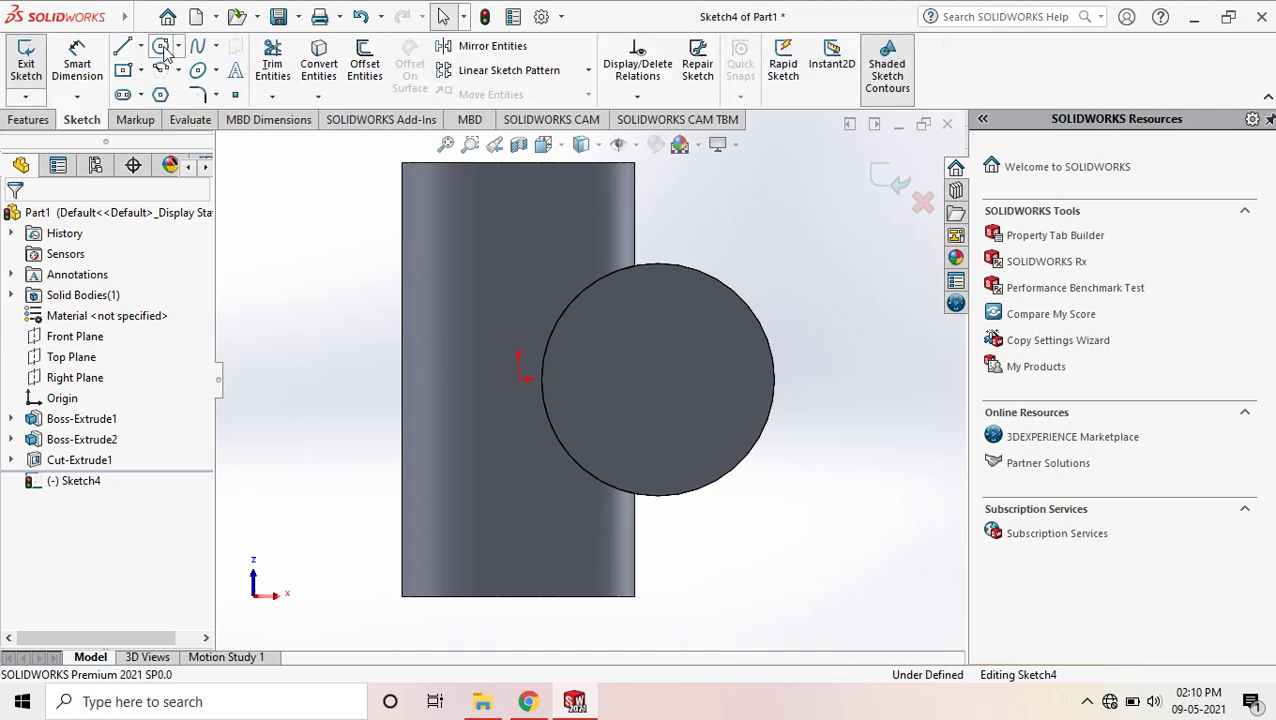
pyautogui.click(160, 46)
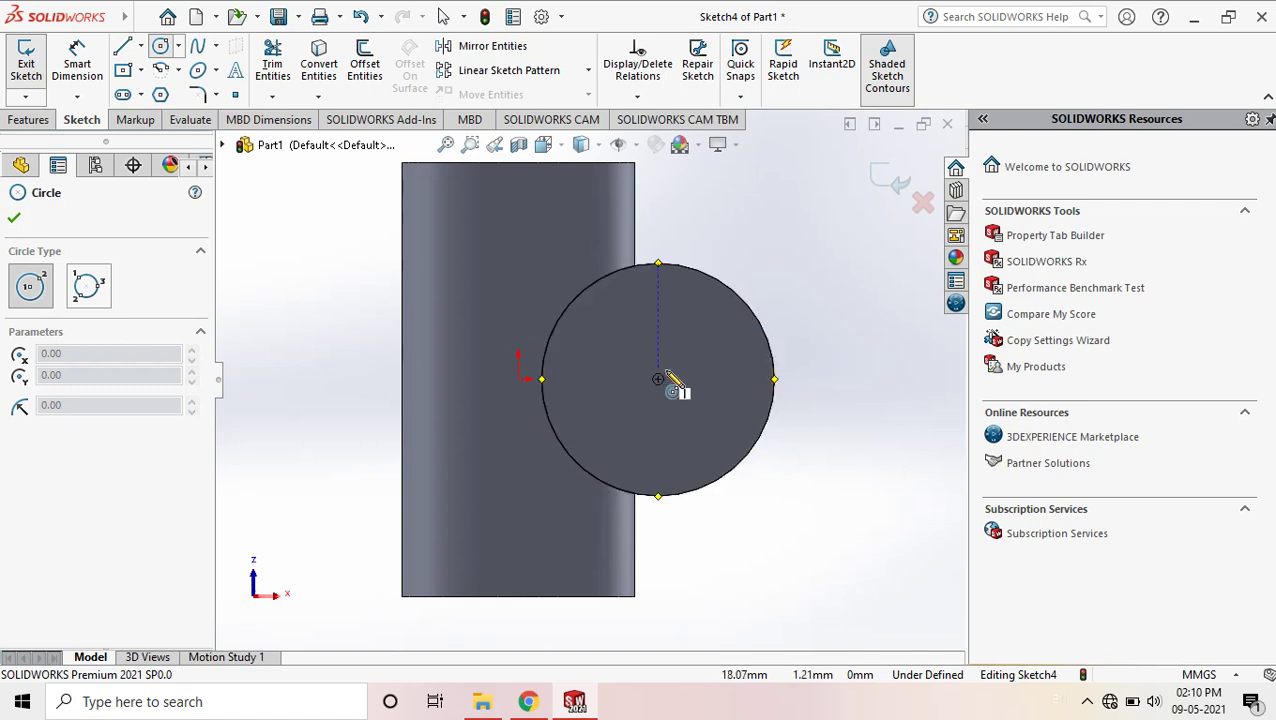
pyautogui.click(660, 380)
pyautogui.click(703, 345)
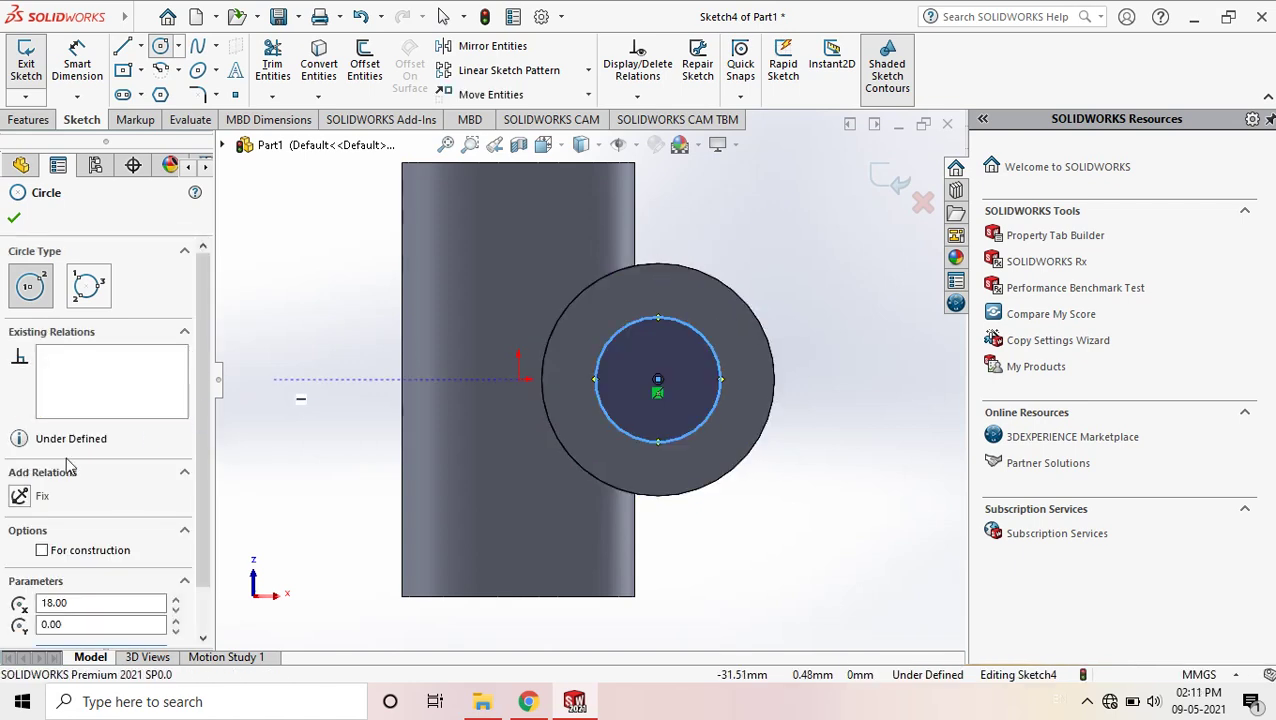
pyautogui.write('8')
pyautogui.press('Return')
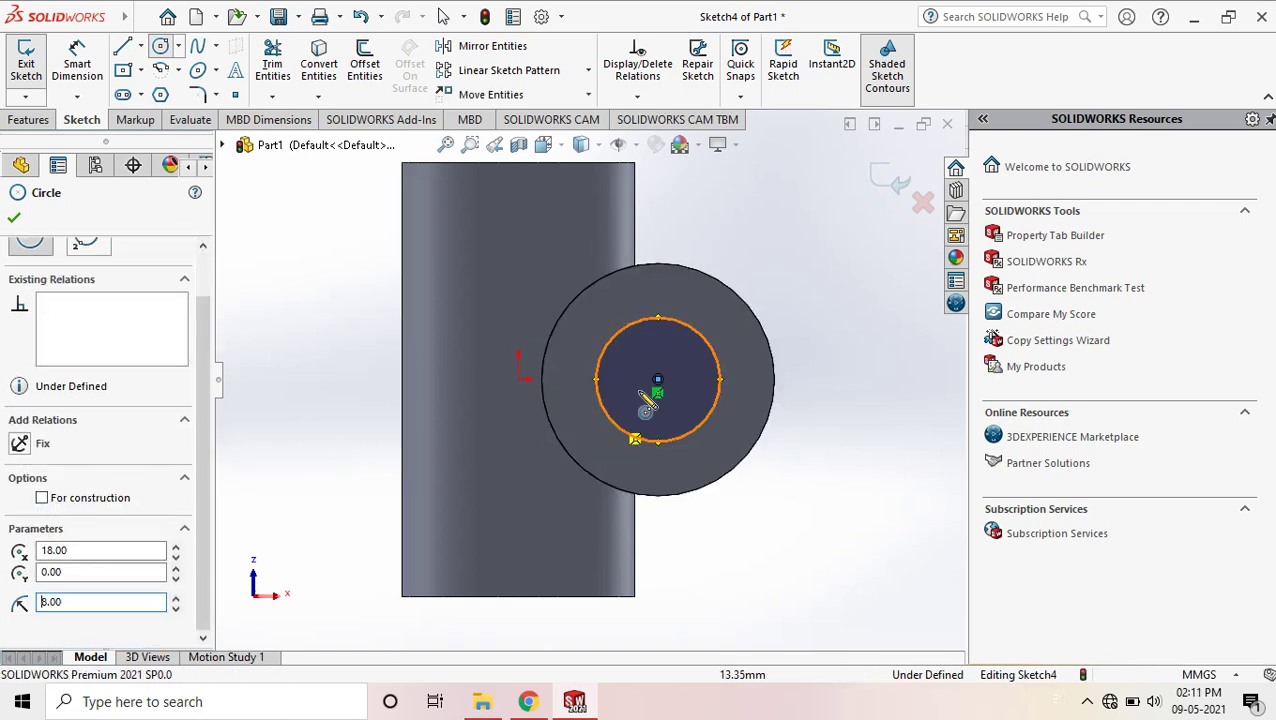
pyautogui.press('Escape')
pyautogui.hotkey('ctrl', 'b')
pyautogui.moveTo(734, 365)
pyautogui.mouseDown(button='middle')
pyautogui.moveTo(664, 322)
pyautogui.moveTo(649, 461)
pyautogui.moveTo(666, 493)
pyautogui.moveTo(744, 447)
pyautogui.moveTo(313, 216)
pyautogui.mouseUp(button='middle')
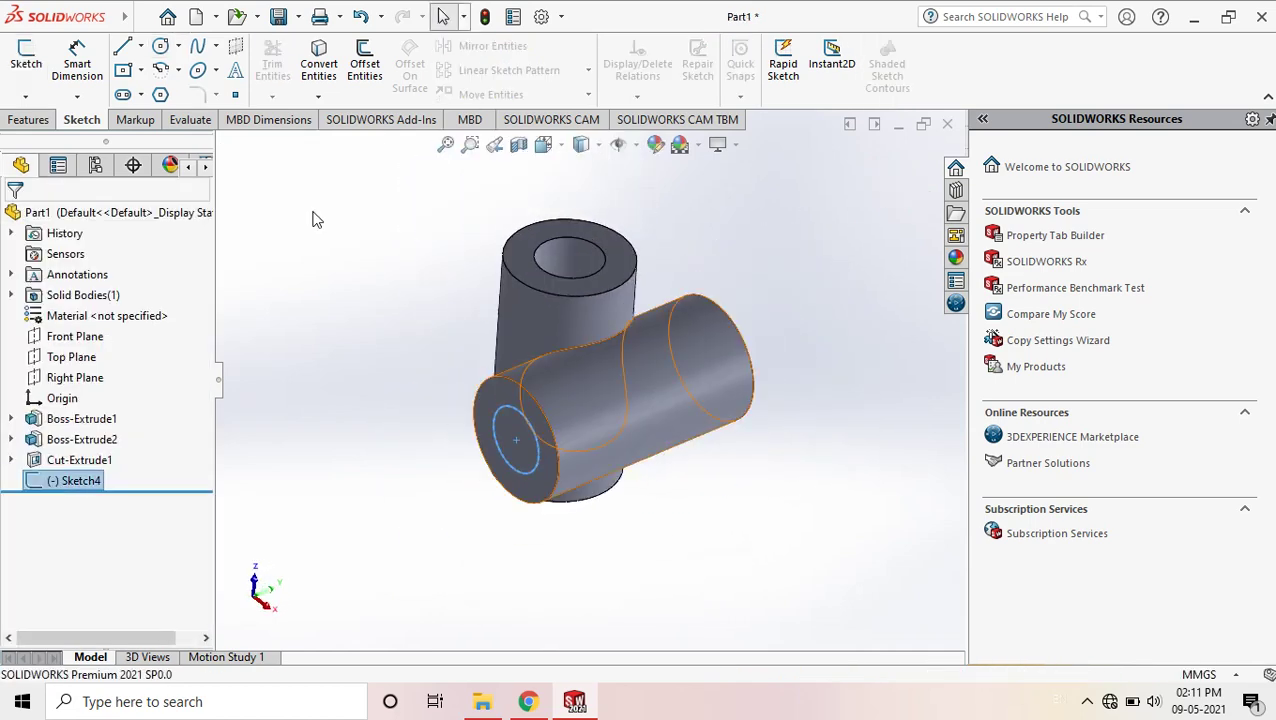
# Apply a Blind 56 mm Extruded Cut of the circle through the horizontal cylinder.
pyautogui.click(28, 121)
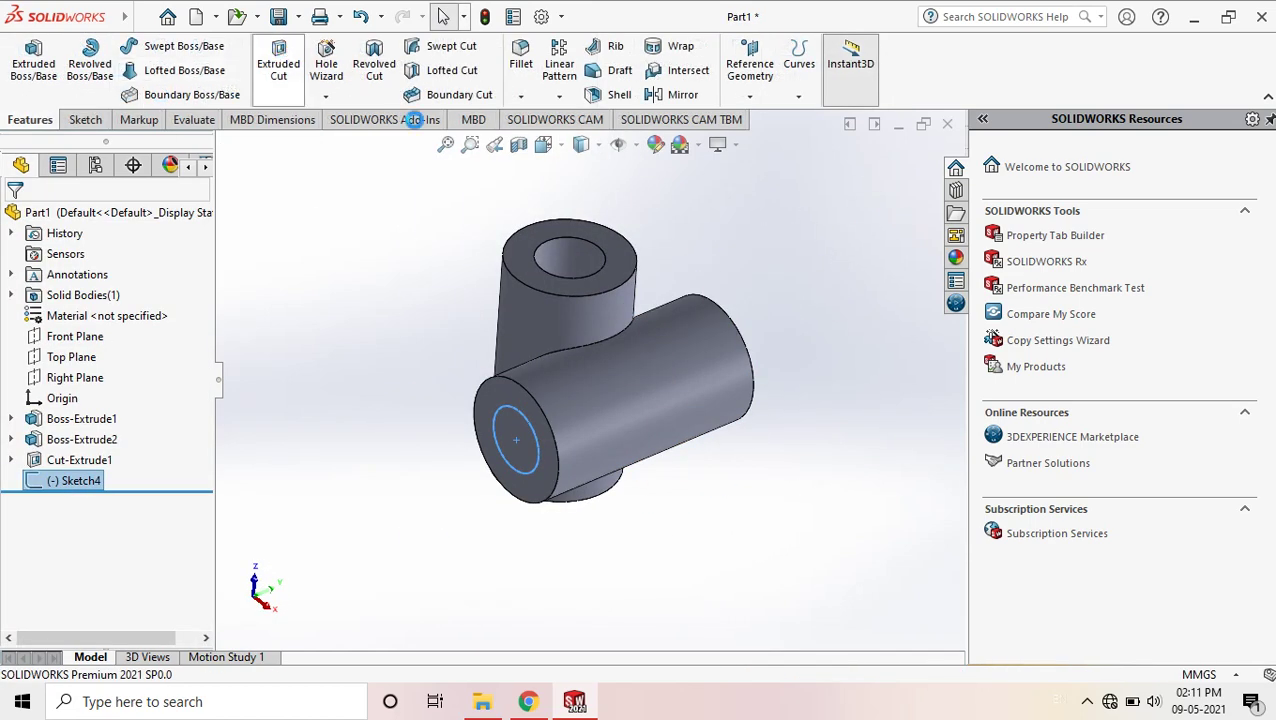
pyautogui.click(882, 176)
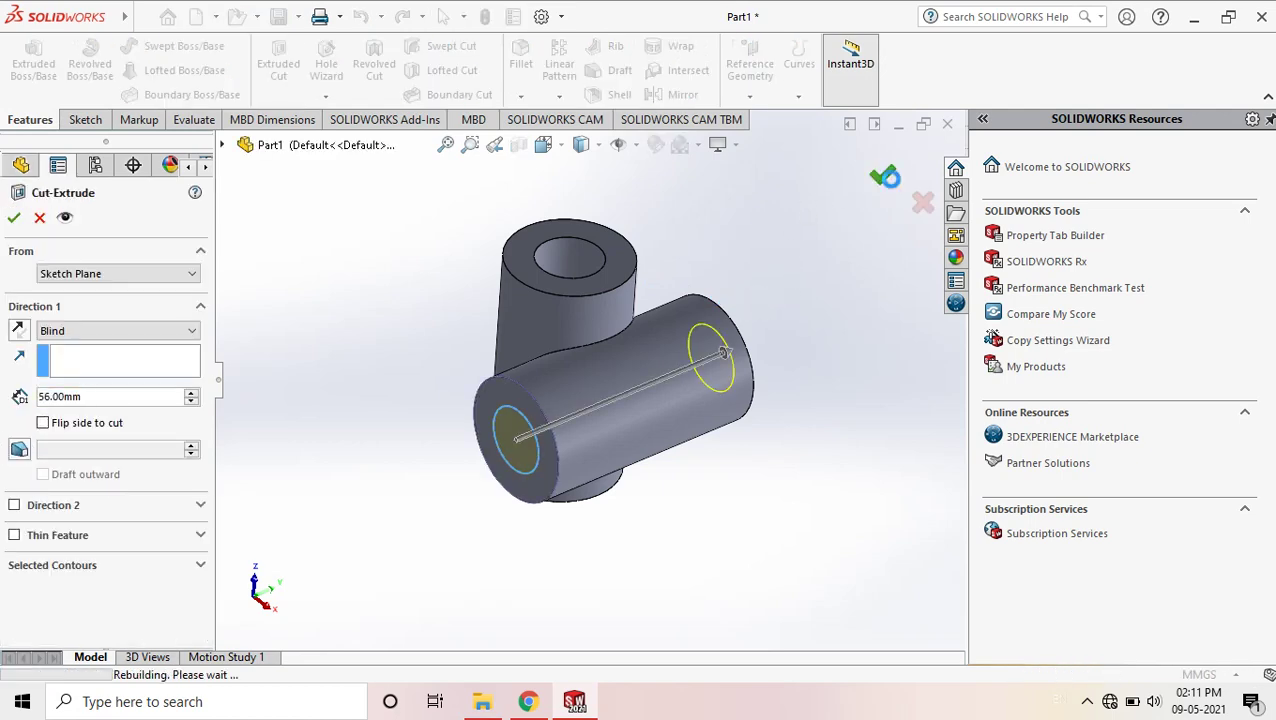
pyautogui.moveTo(730, 240)
pyautogui.mouseDown(button='middle')
pyautogui.moveTo(656, 231)
pyautogui.moveTo(880, 296)
pyautogui.moveTo(752, 399)
pyautogui.moveTo(768, 442)
pyautogui.moveTo(761, 288)
pyautogui.moveTo(746, 250)
pyautogui.moveTo(735, 373)
pyautogui.moveTo(781, 307)
pyautogui.moveTo(740, 262)
pyautogui.mouseUp(button='middle')
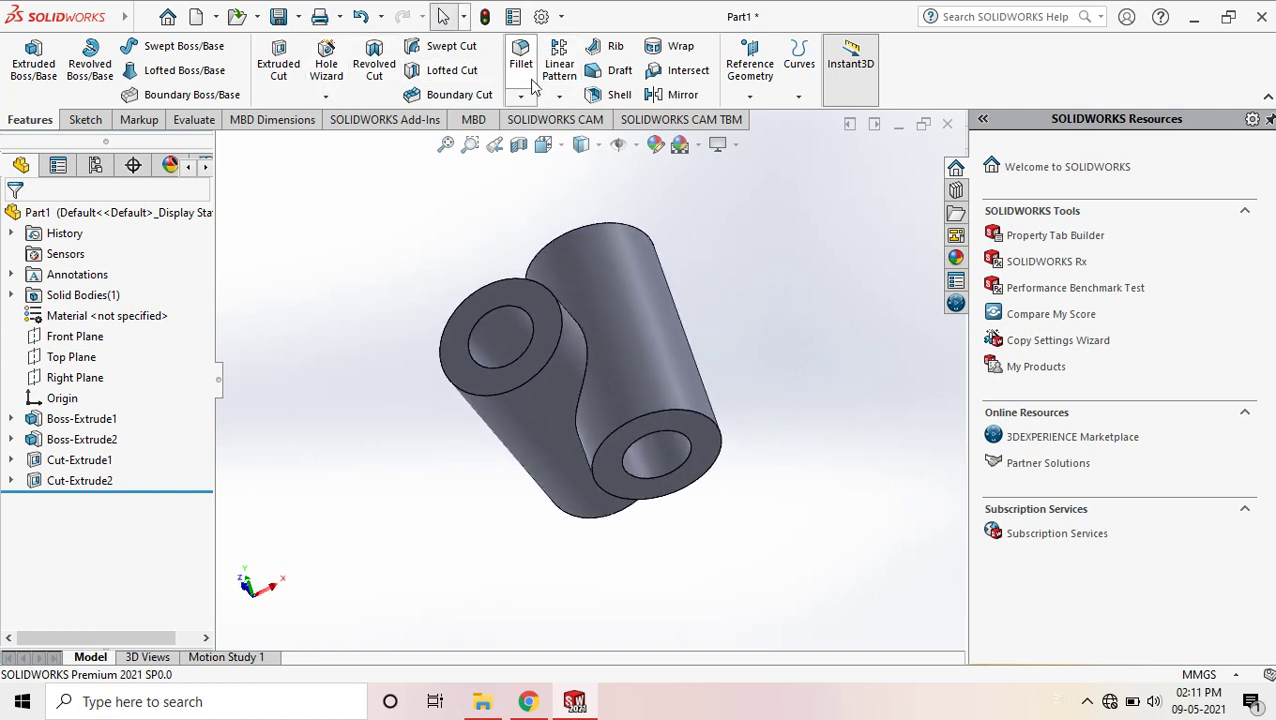
# Fillet the edge where the two cylinders intersect with a 2 mm radius.
pyautogui.click(584, 366)
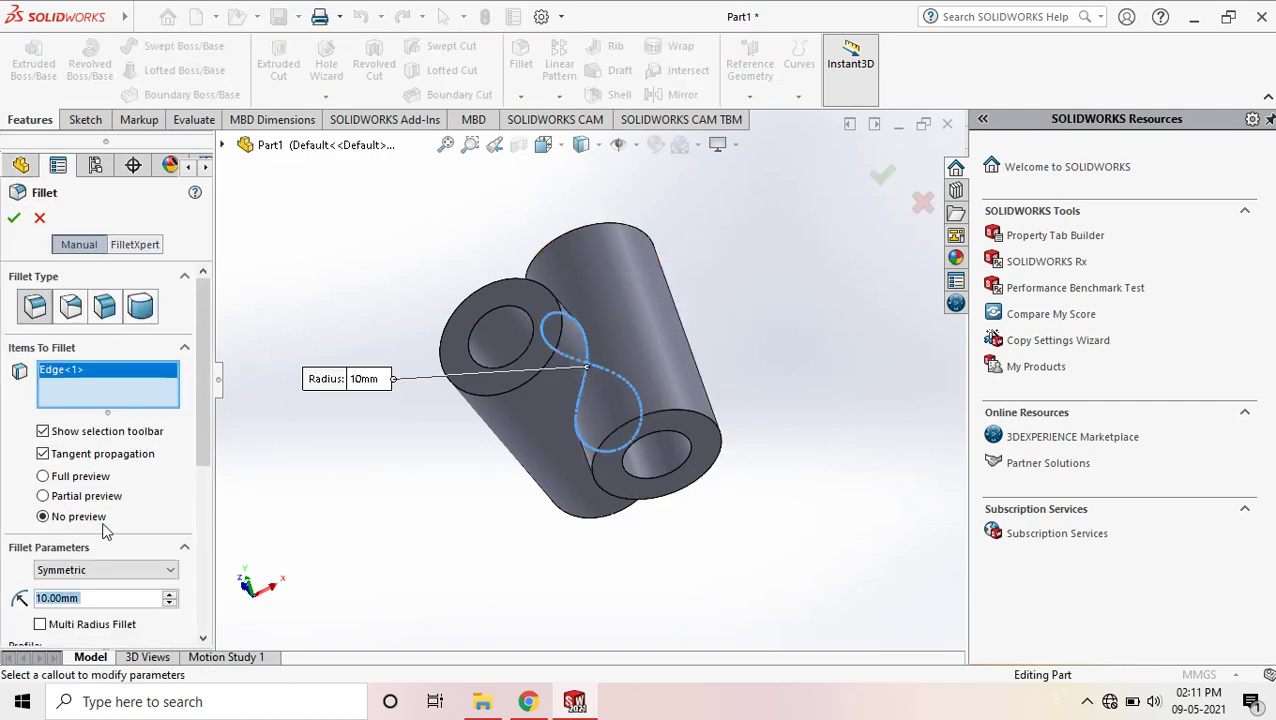
pyautogui.write('2')
pyautogui.press('Return')
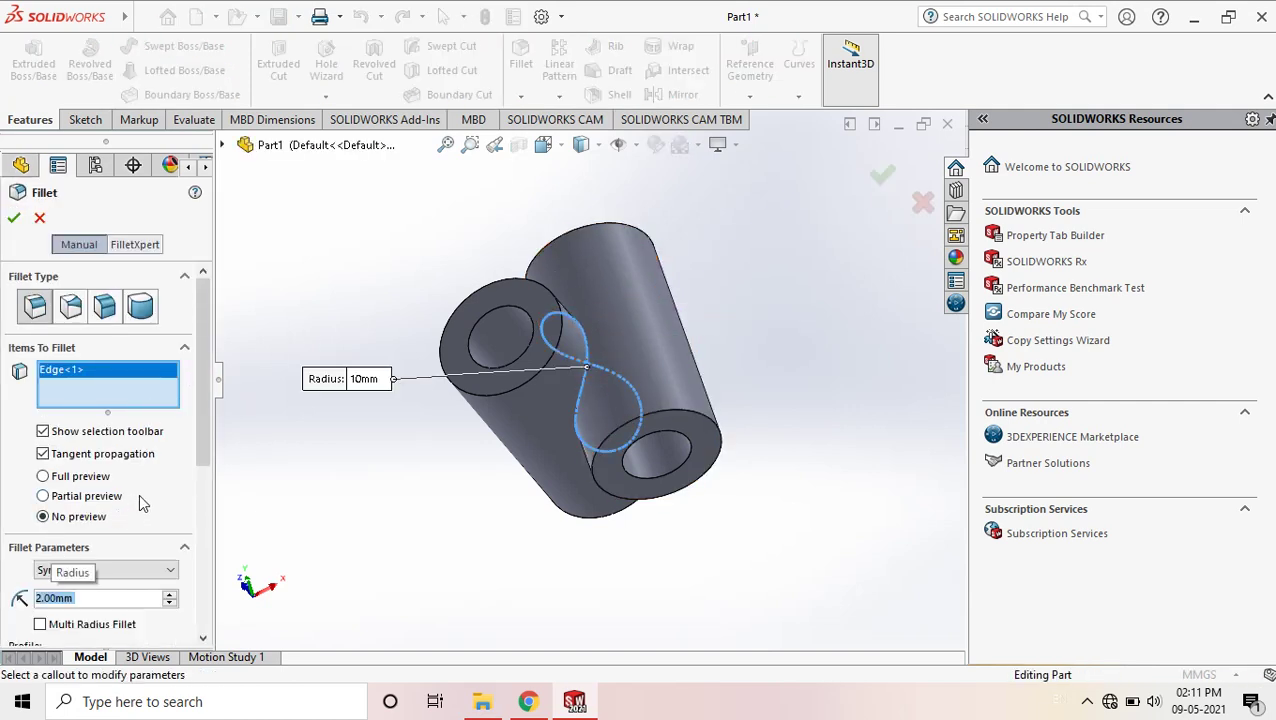
pyautogui.click(880, 177)
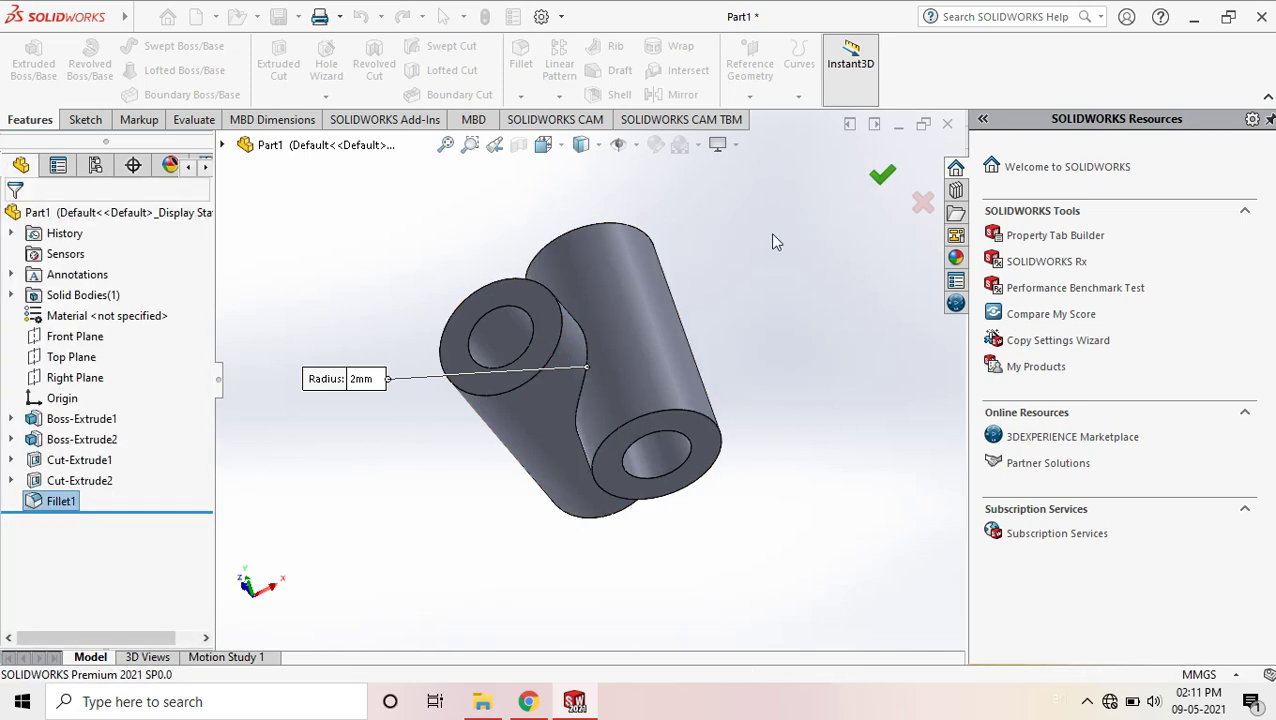
pyautogui.moveTo(499, 295); pyautogui.dragTo(561, 411, button='middle')
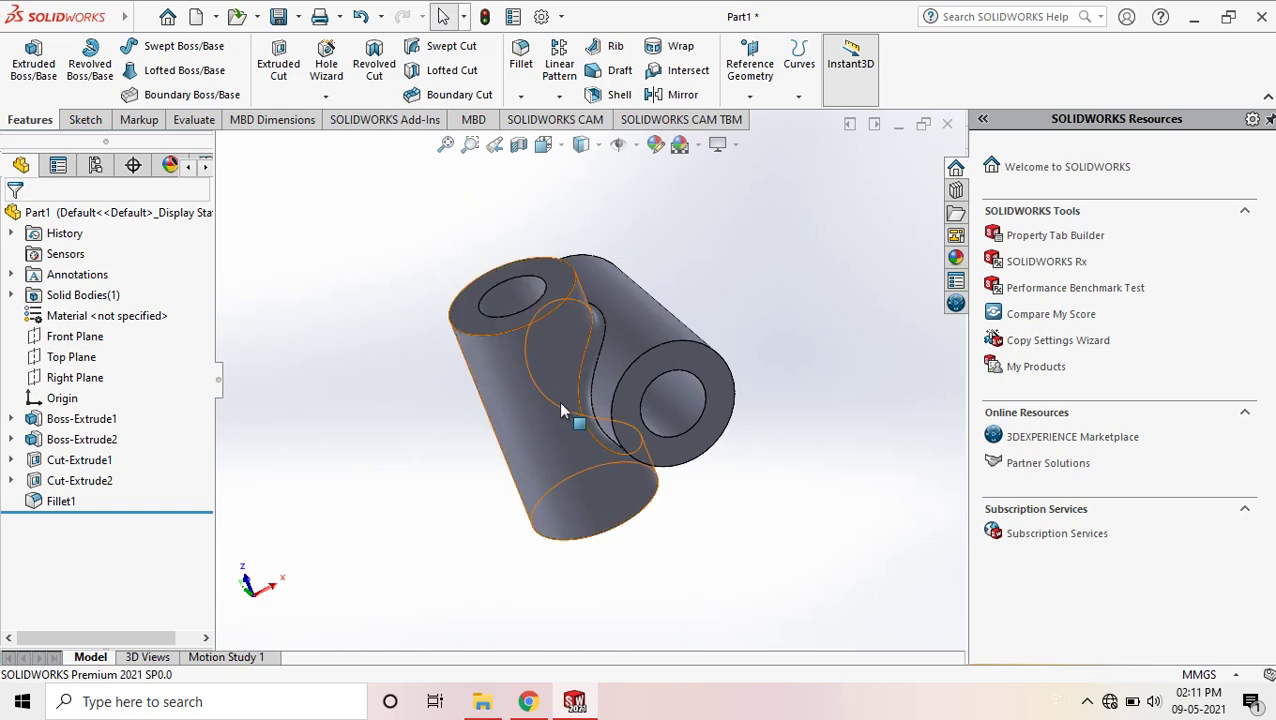
pyautogui.moveTo(537, 703)
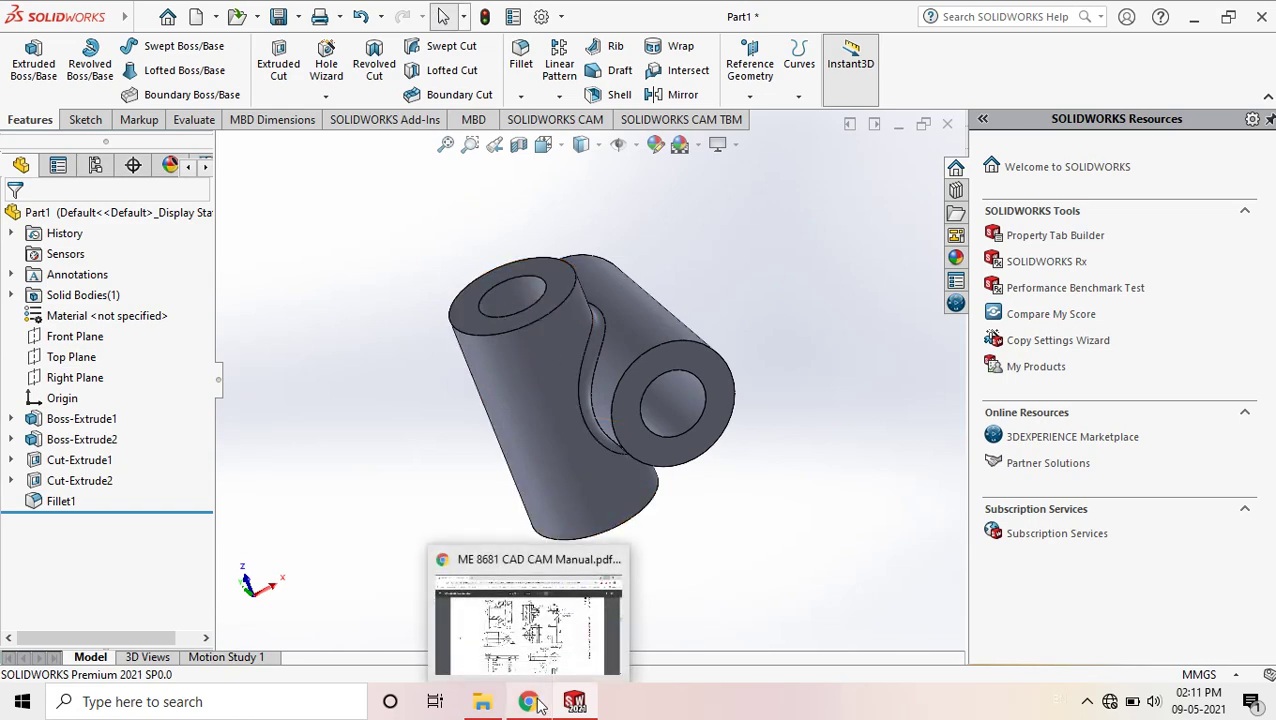
pyautogui.click(548, 604)
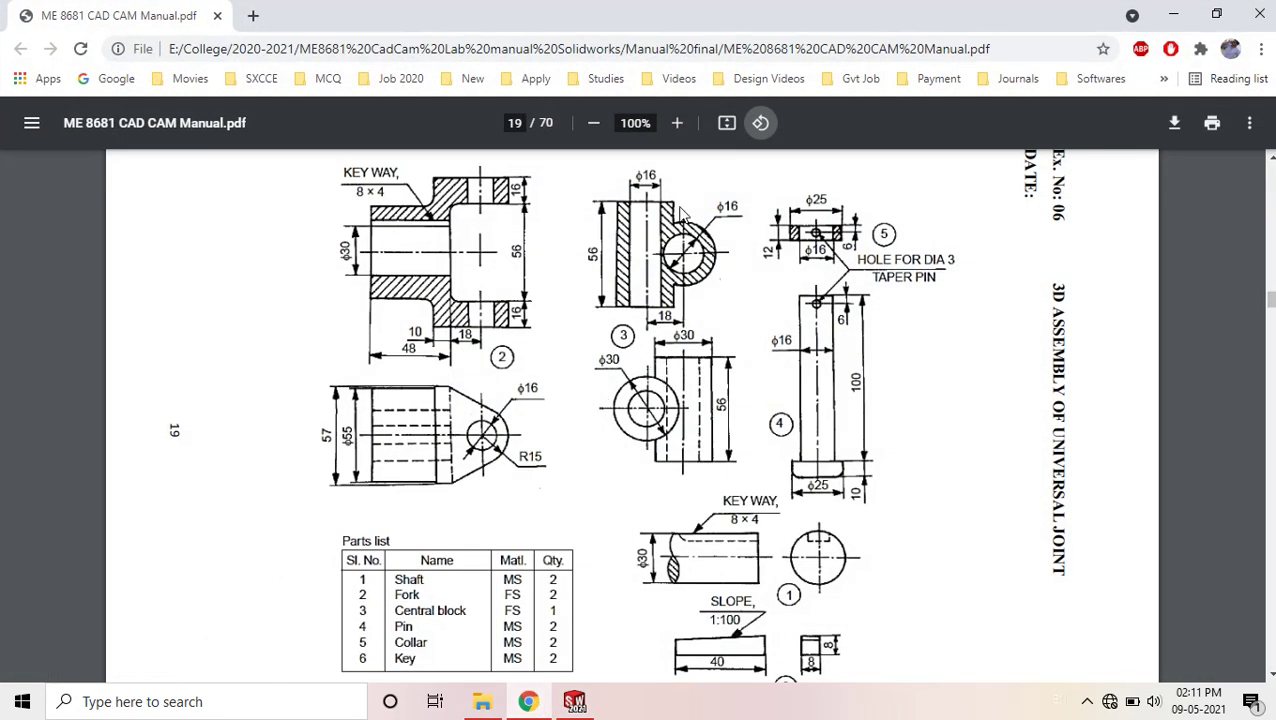
pyautogui.click(1173, 14)
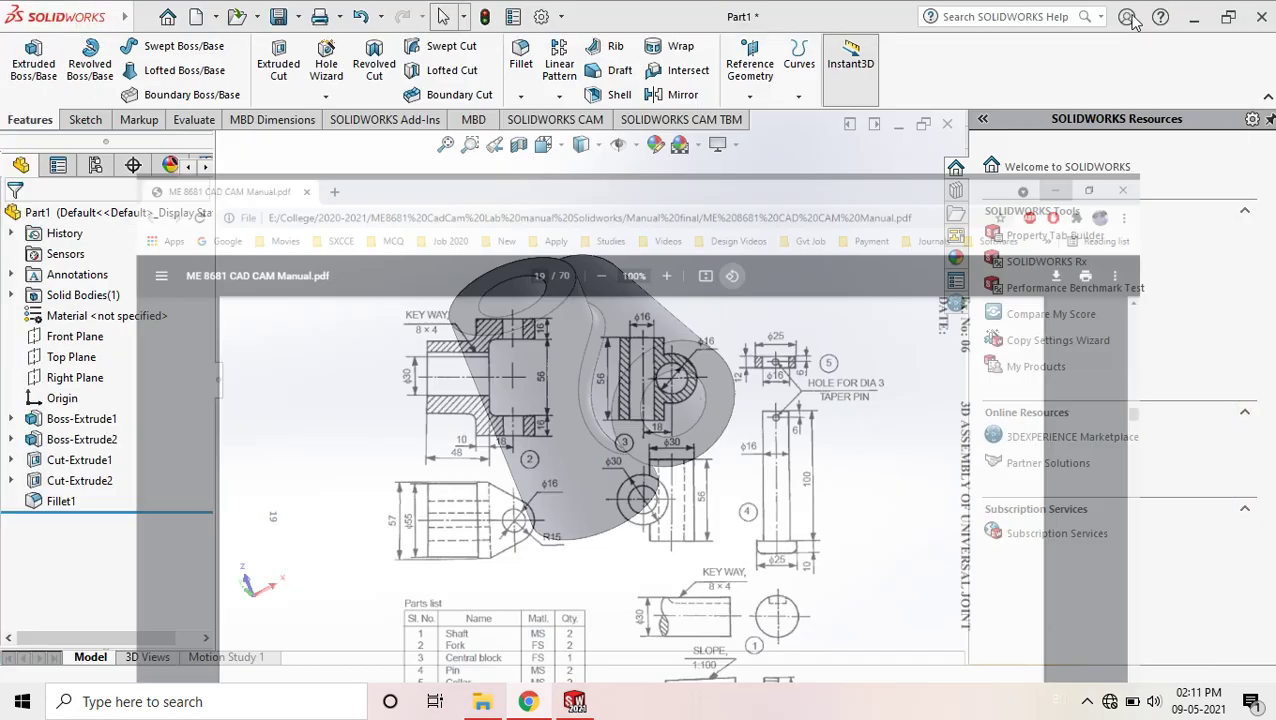
pyautogui.moveTo(773, 283); pyautogui.dragTo(748, 328, button='middle')
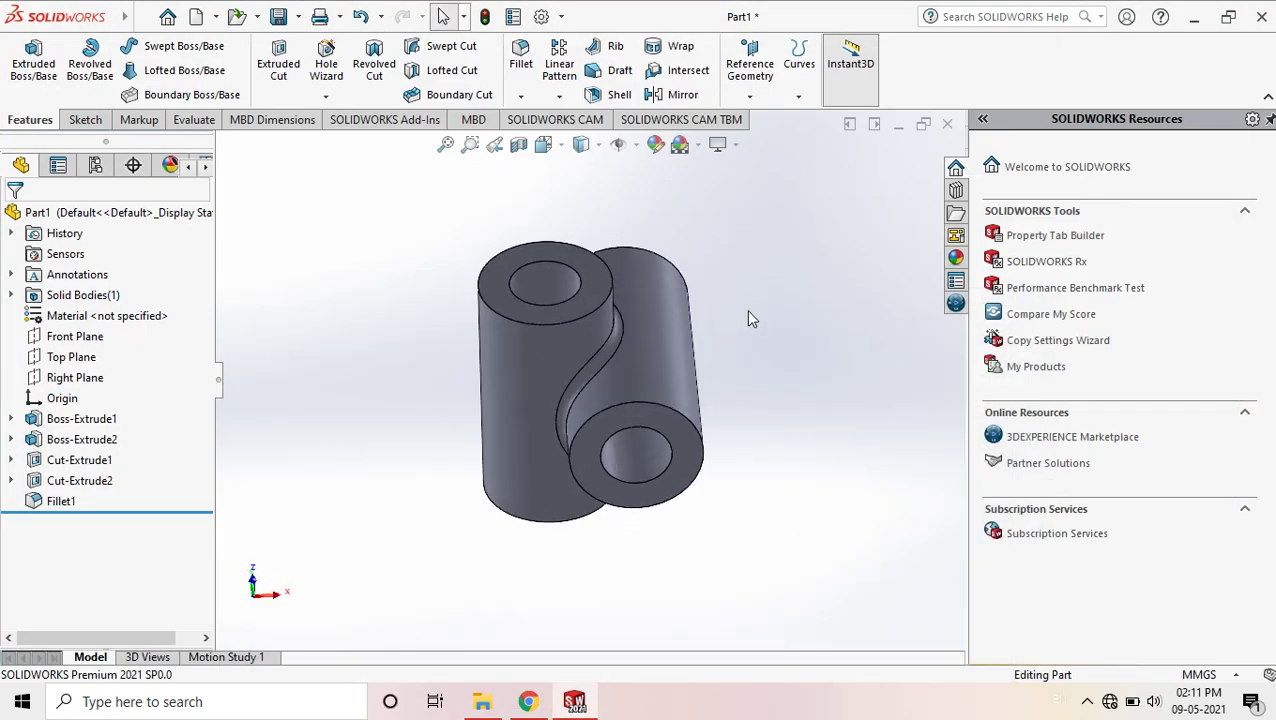
# Save the part with file name 'centreblock' in the Universal coupling folder.
pyautogui.hotkey('ctrl', 's')
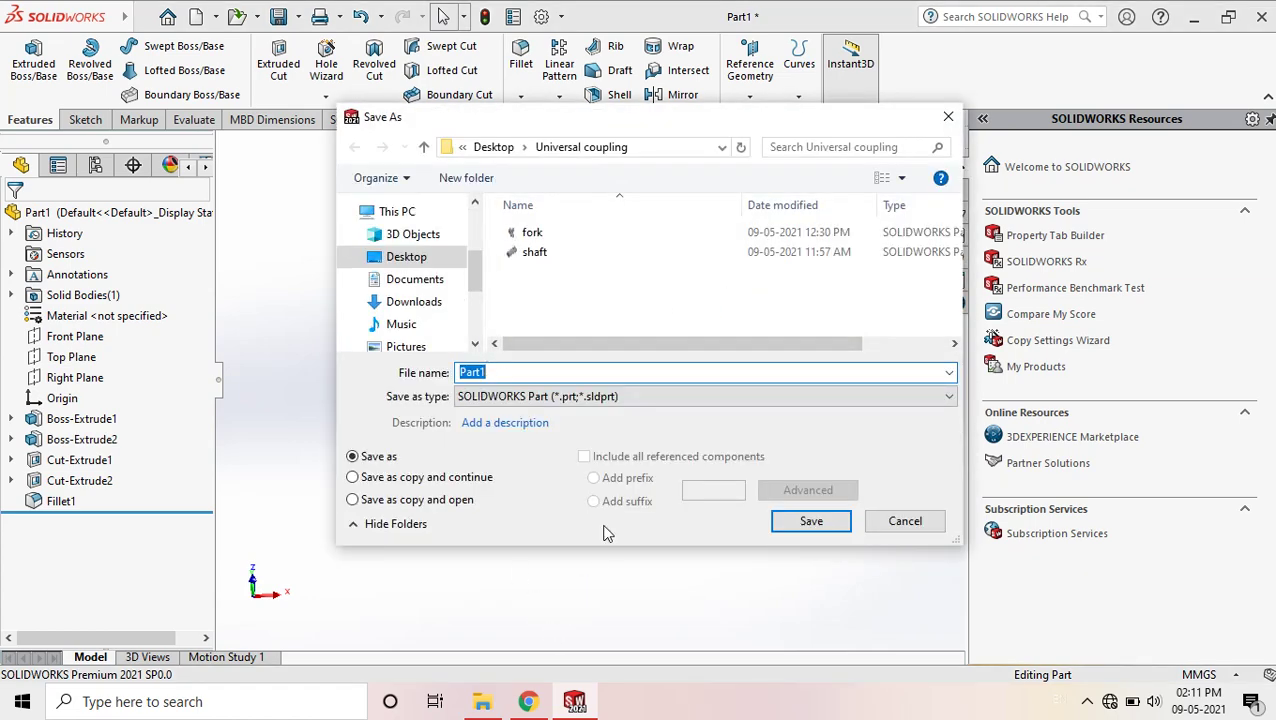
pyautogui.write('centreblock')
pyautogui.click(823, 527)
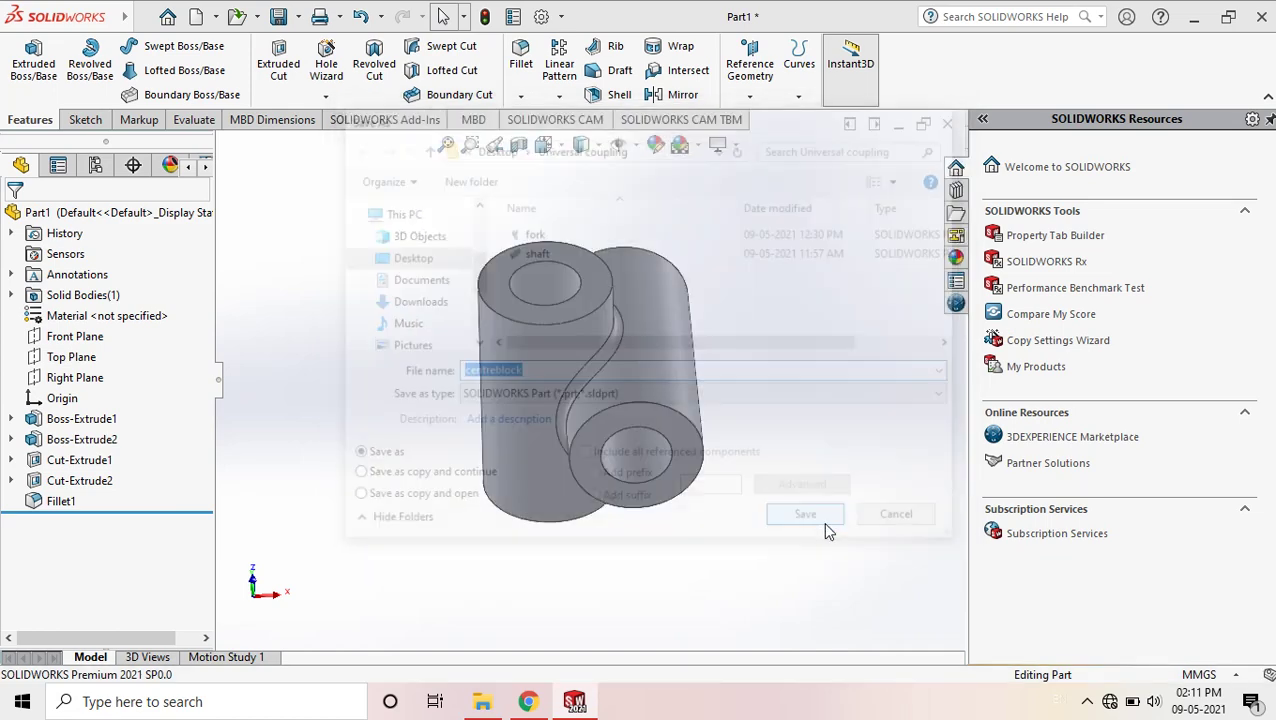